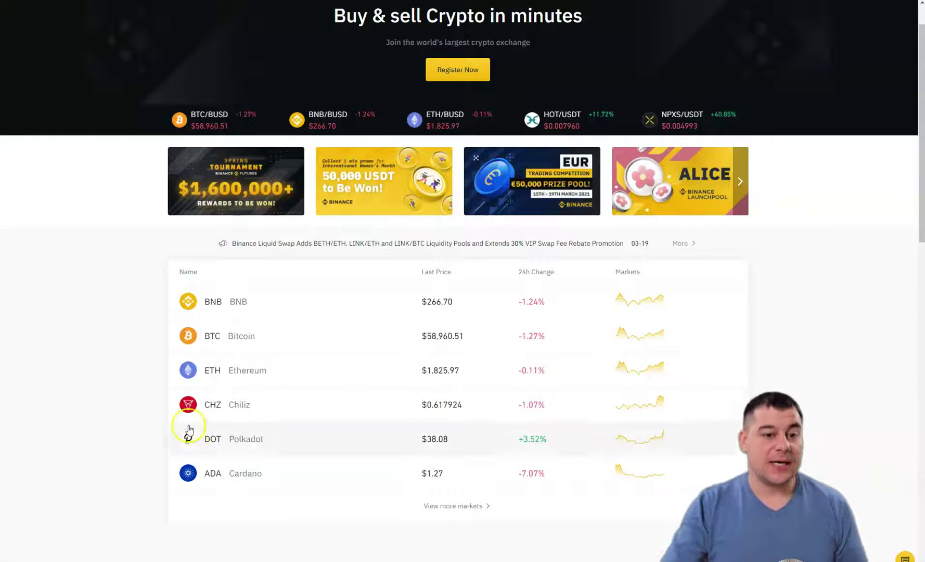
Step: Look through the home page's market list and trading app downloads, and open the new account registration form
scroll(232, 368, "up", 1)
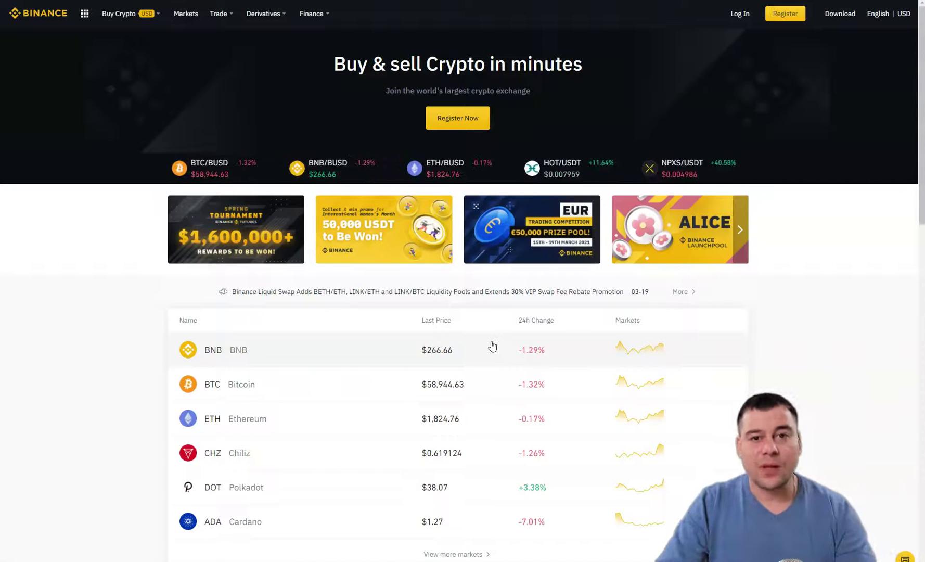
scroll(492, 346, "down", 7)
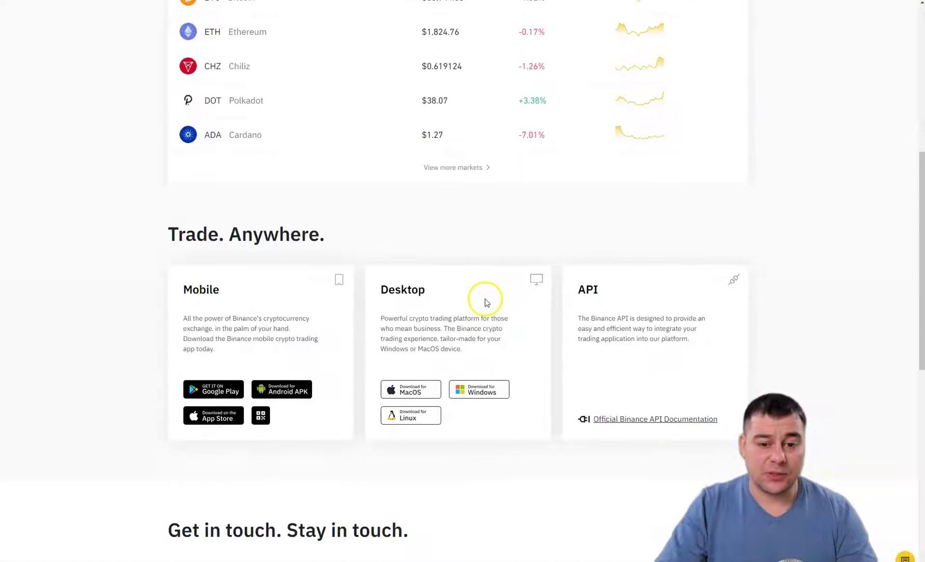
scroll(485, 299, "down", 8)
scroll(483, 292, "up", 7)
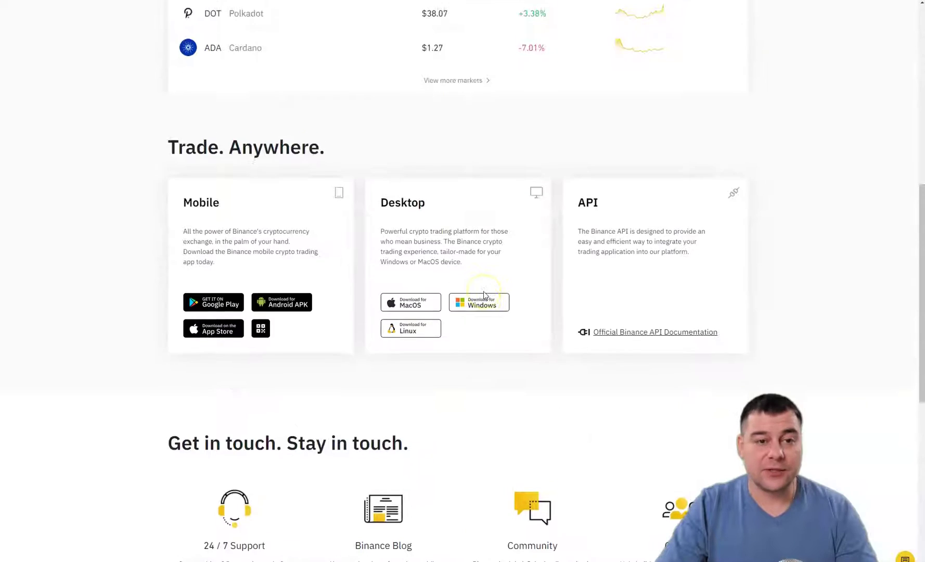
scroll(483, 294, "up", 9)
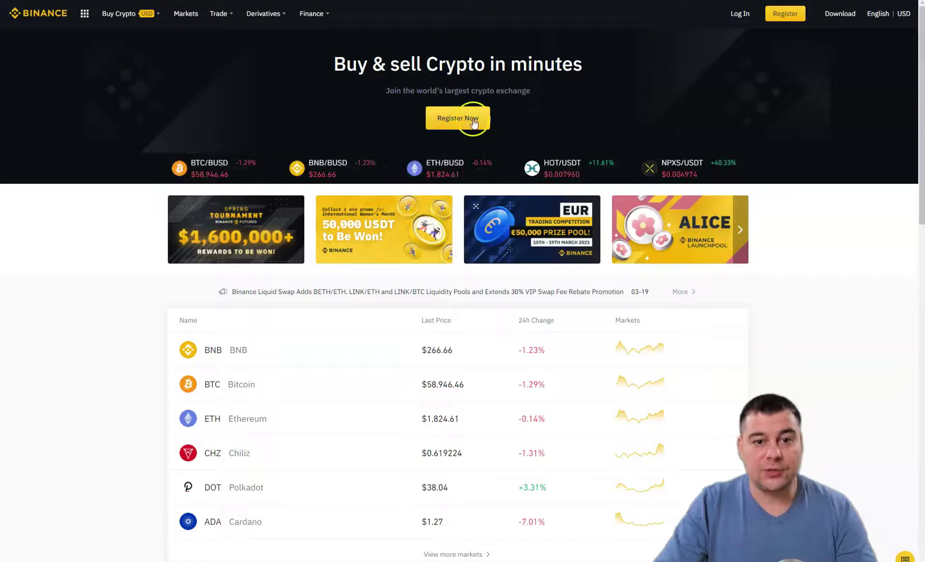
left_click(453, 118)
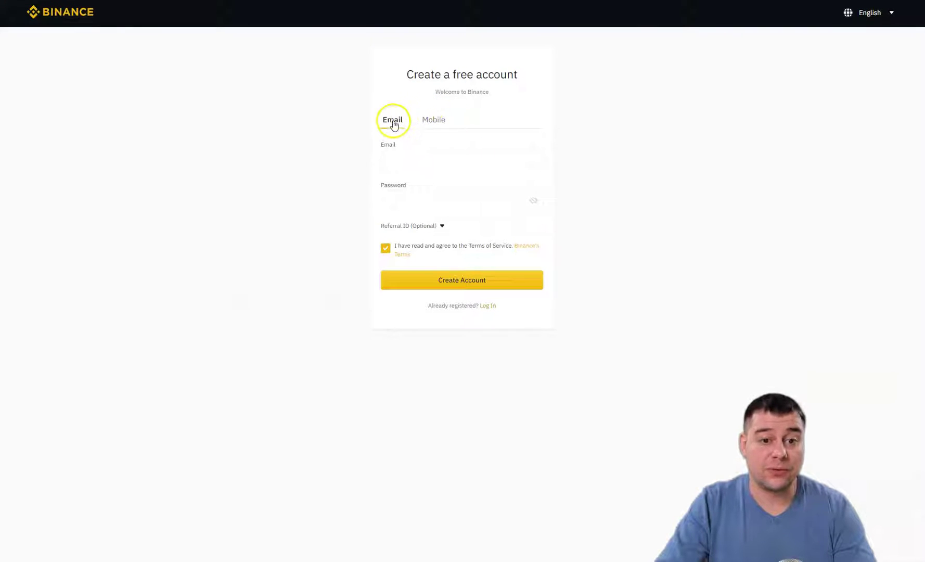
Step: Check the mobile sign-up option, return to email registration and go to the password entry
left_click(434, 122)
left_click(393, 119)
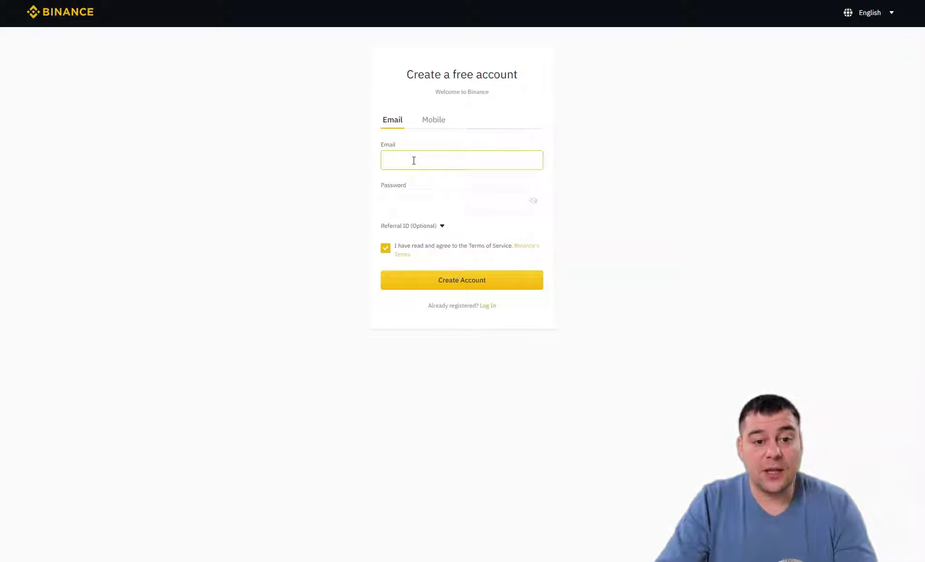
left_click(414, 200)
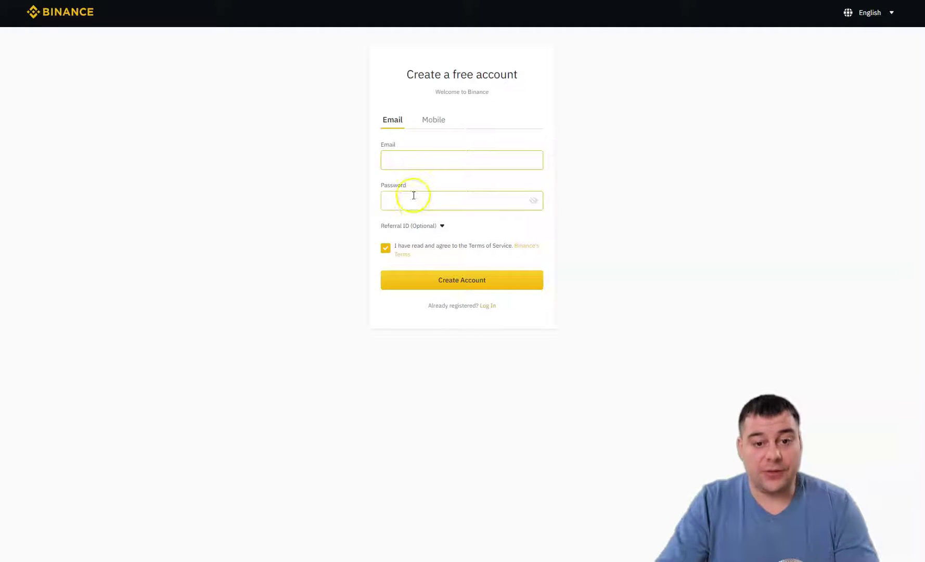
left_click(363, 239)
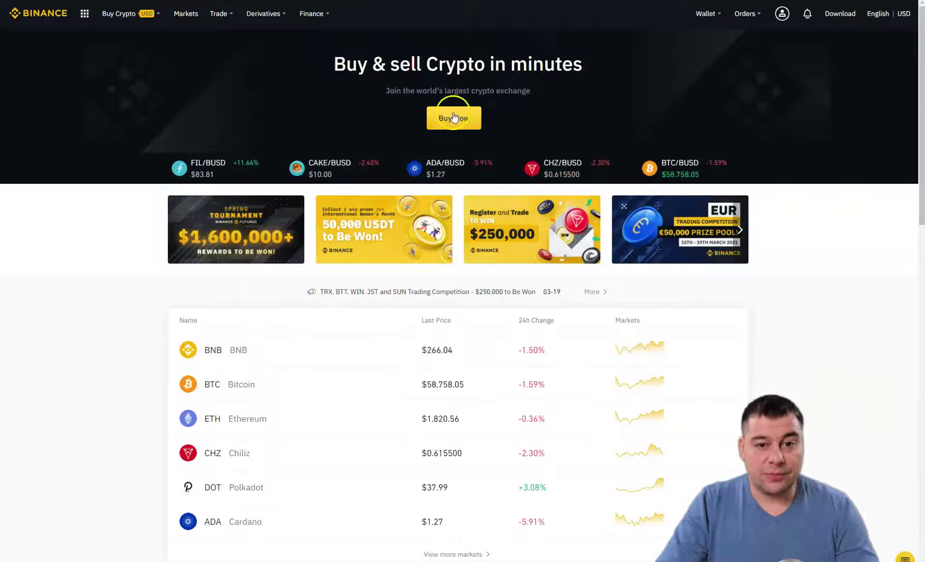
Step: View Bitcoin's BTC/BUSD trading page with its chart and order book, and return to the home page
scroll(281, 359, "down", 2)
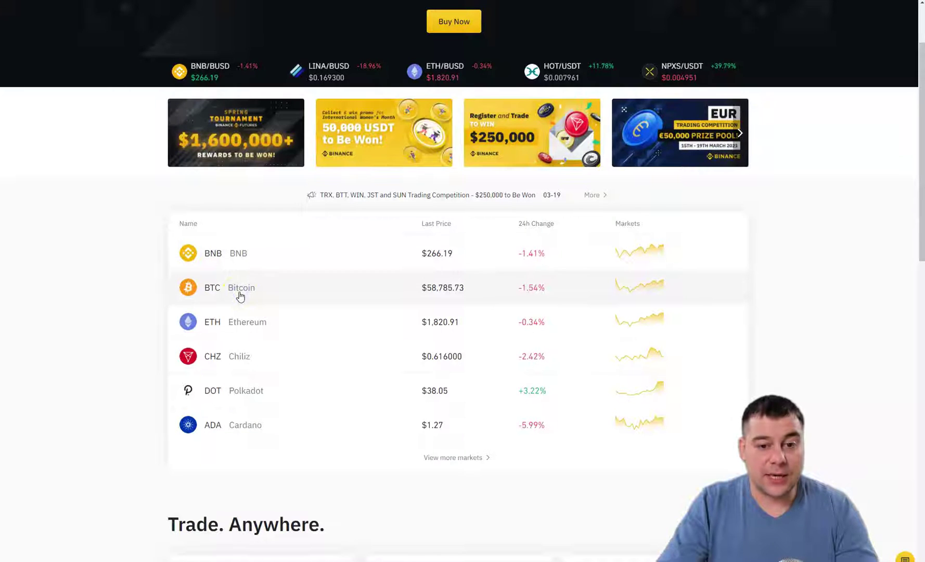
left_click(240, 295)
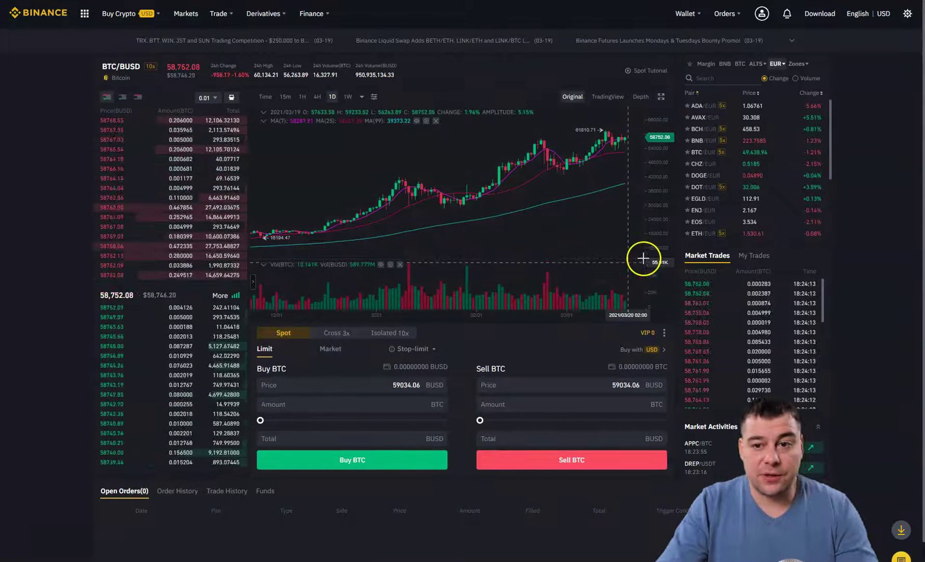
mouse_move(196, 182)
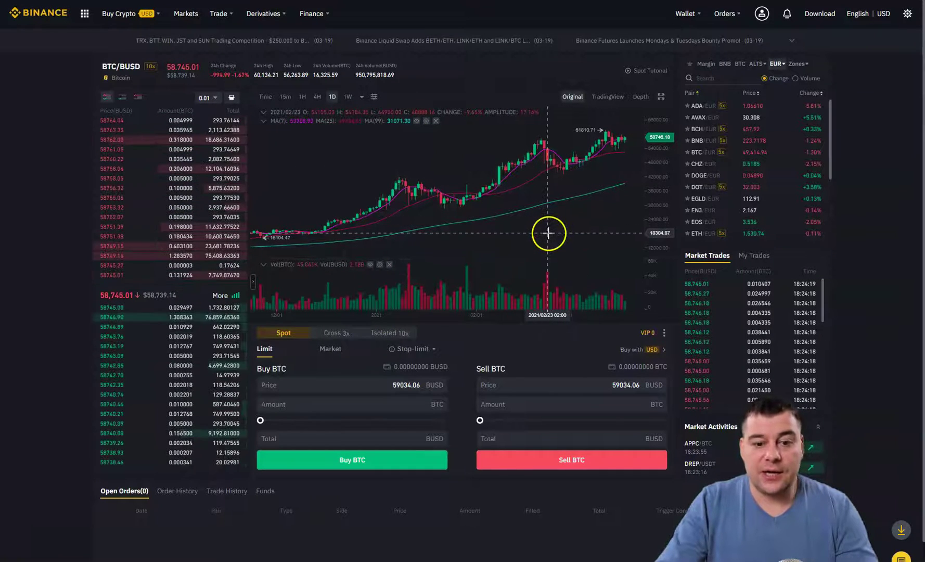
left_click(41, 19)
mouse_move(91, 20)
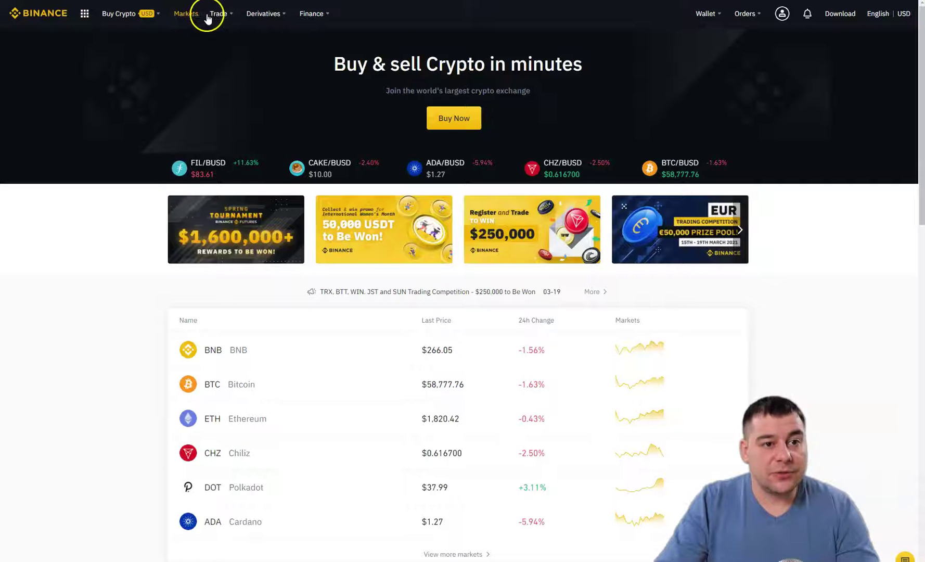
mouse_move(288, 19)
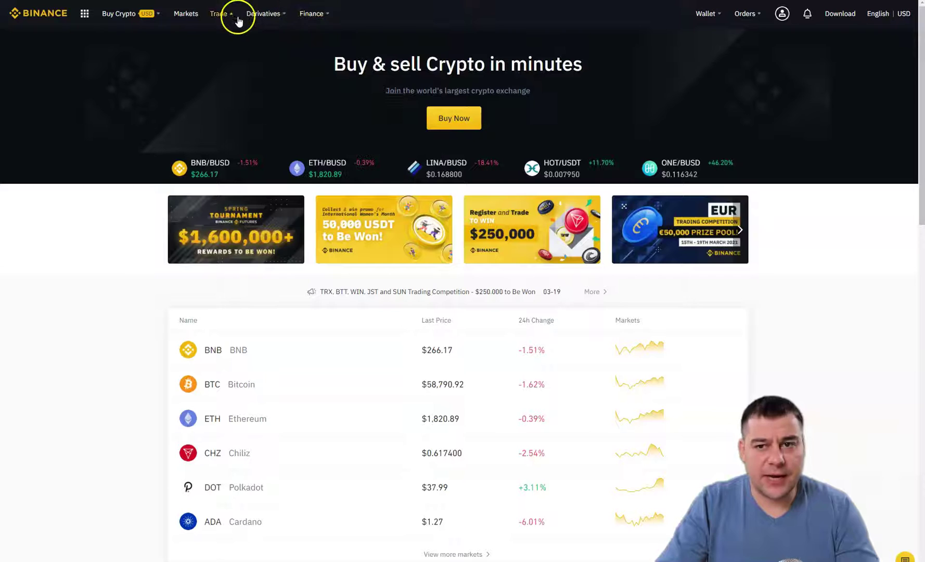
Step: Open the account dashboard and postpone the security verification with the remind-later option
left_click(782, 15)
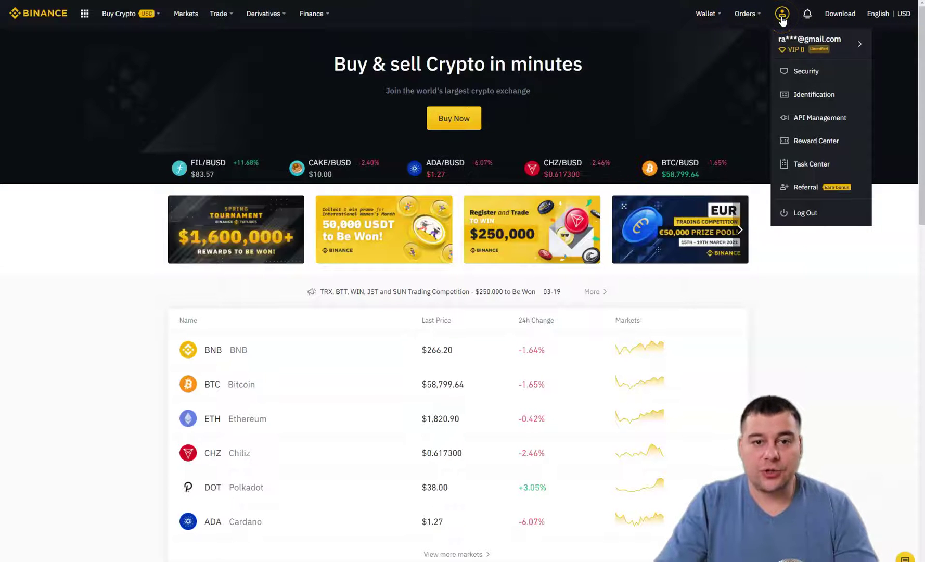
left_click(792, 47)
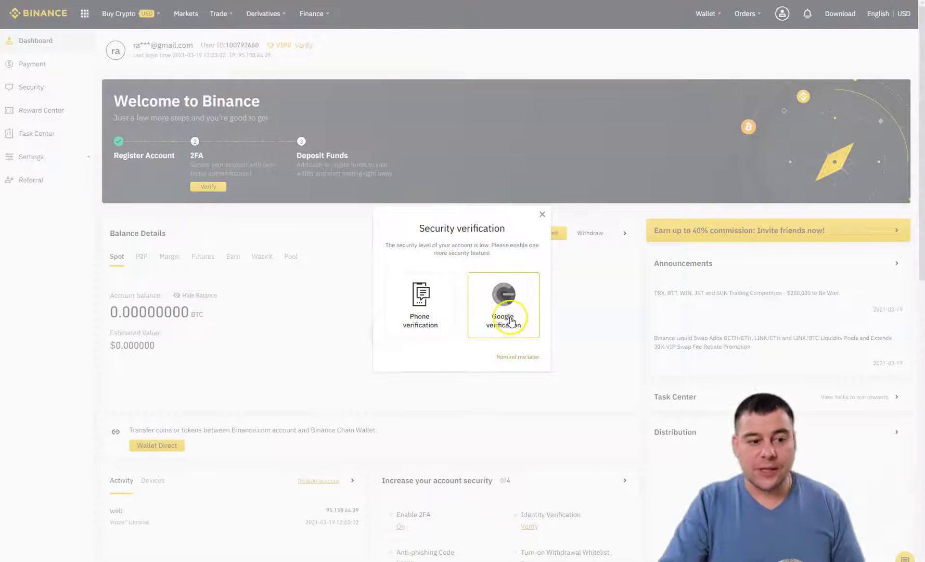
left_click(512, 358)
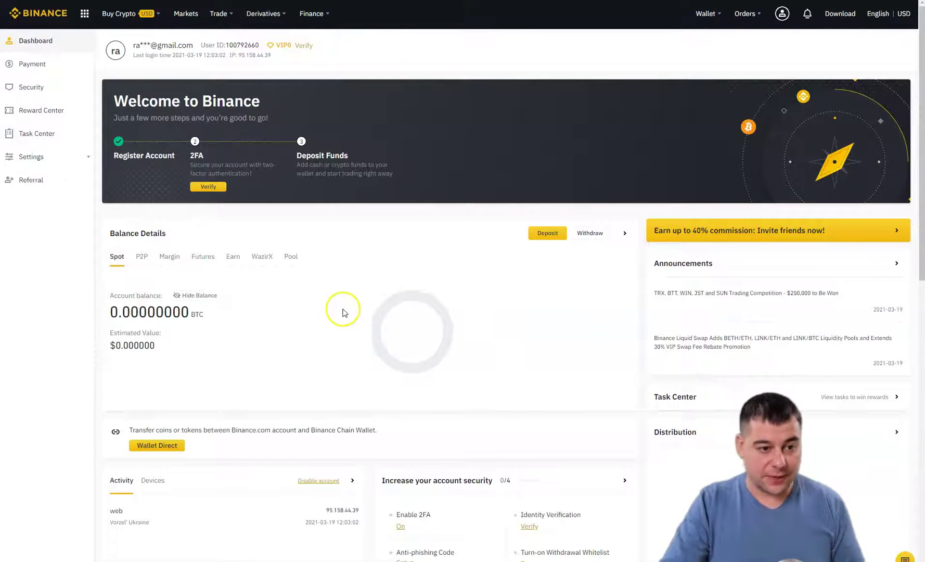
Step: View the account's payment settings and its security settings, including Google Authentication under 2FA
left_click(31, 64)
left_click(29, 88)
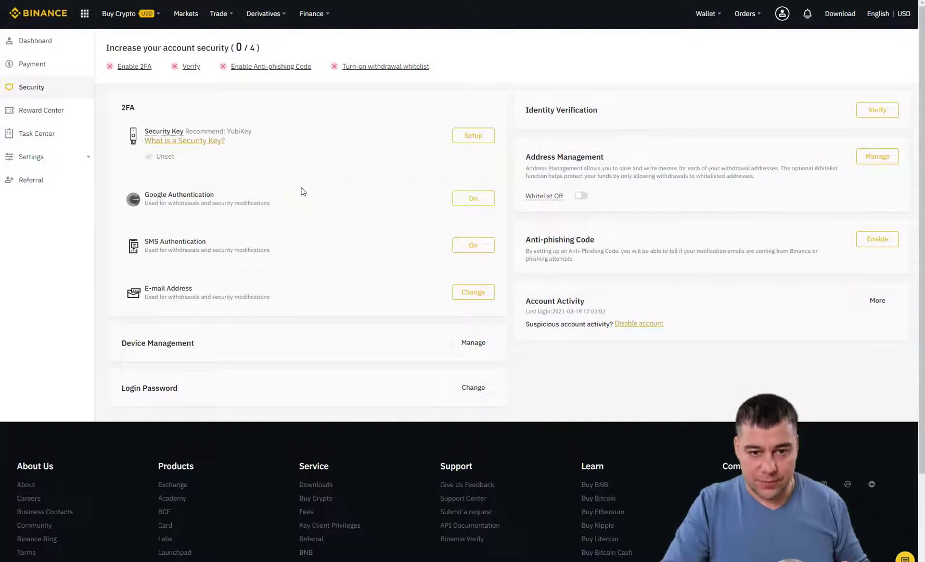
left_click(298, 204)
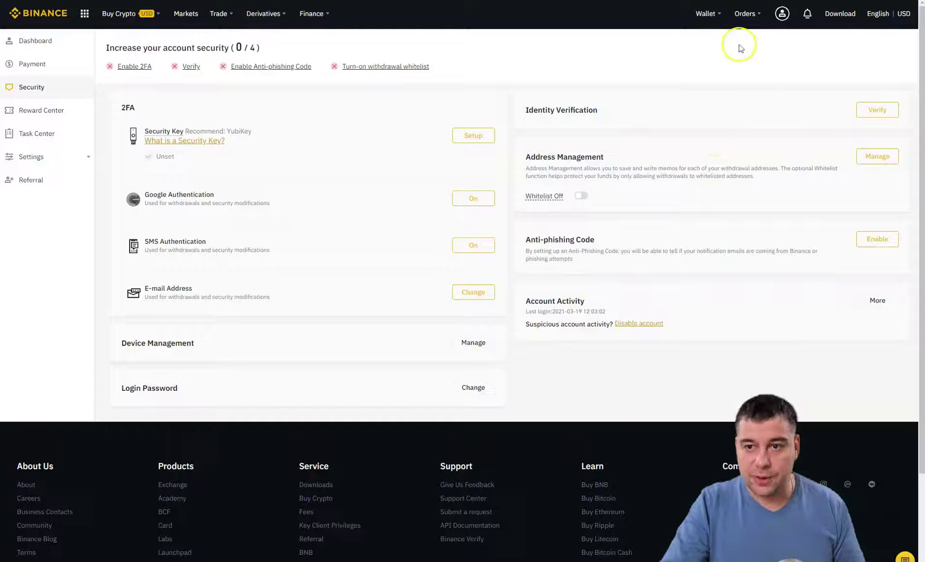
Step: Open the wallet overview to view the estimated balance and the individual wallets
mouse_move(781, 15)
mouse_move(719, 22)
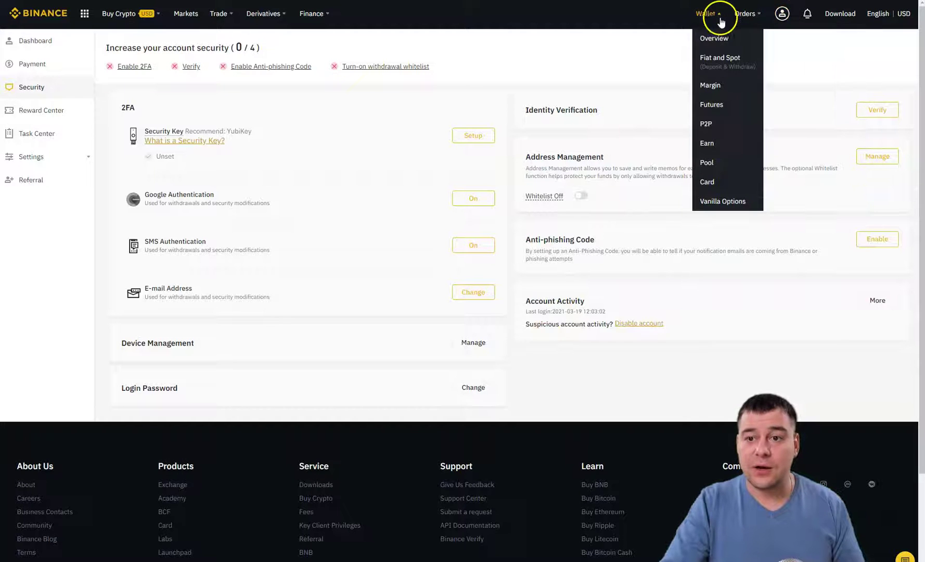
left_click(707, 15)
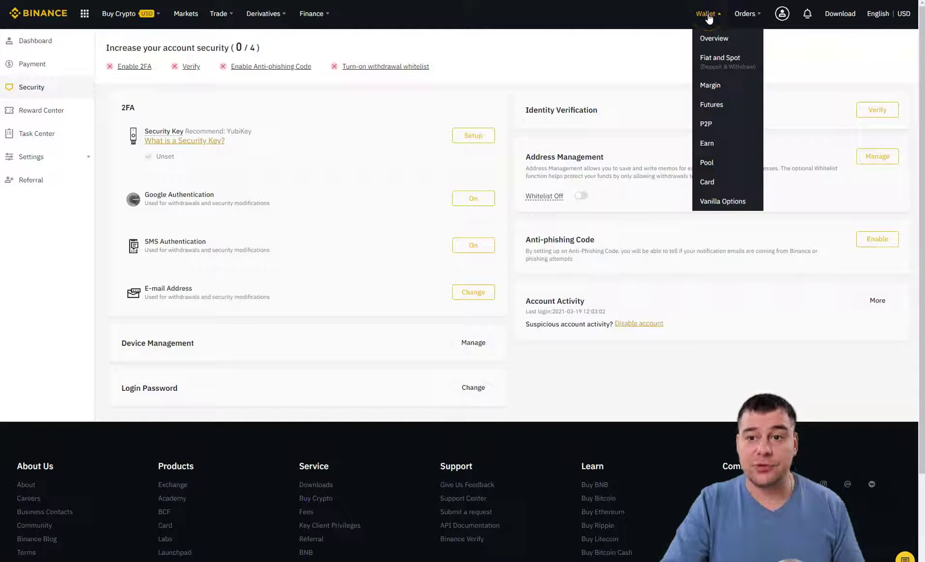
mouse_move(708, 19)
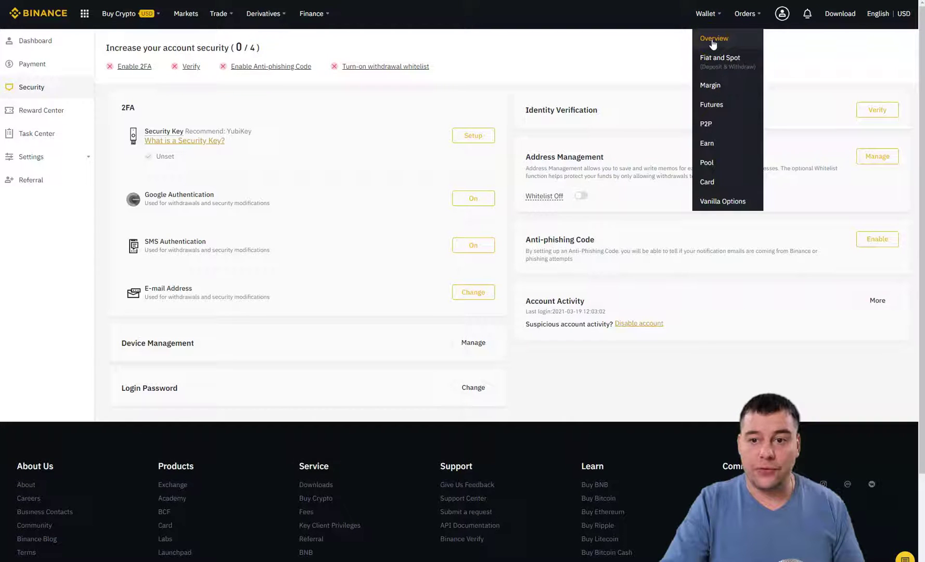
left_click(714, 40)
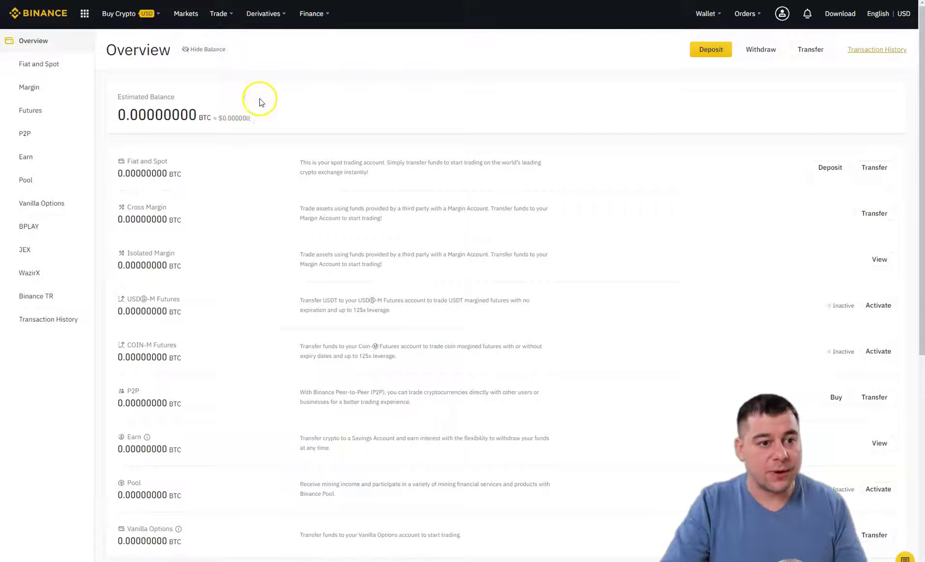
Step: Hide the wallet balances and show them again, and open the Fiat and Spot wallet
left_click(200, 54)
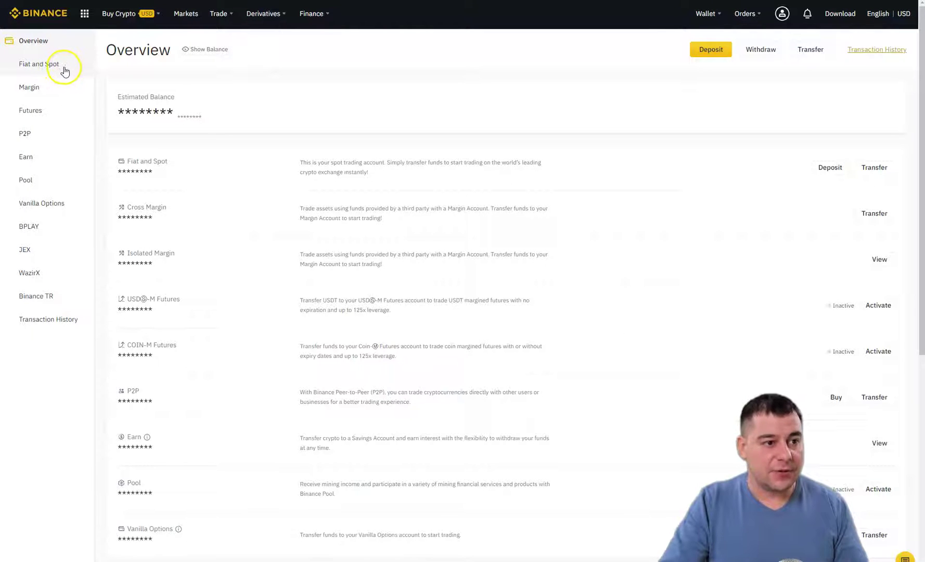
left_click(199, 51)
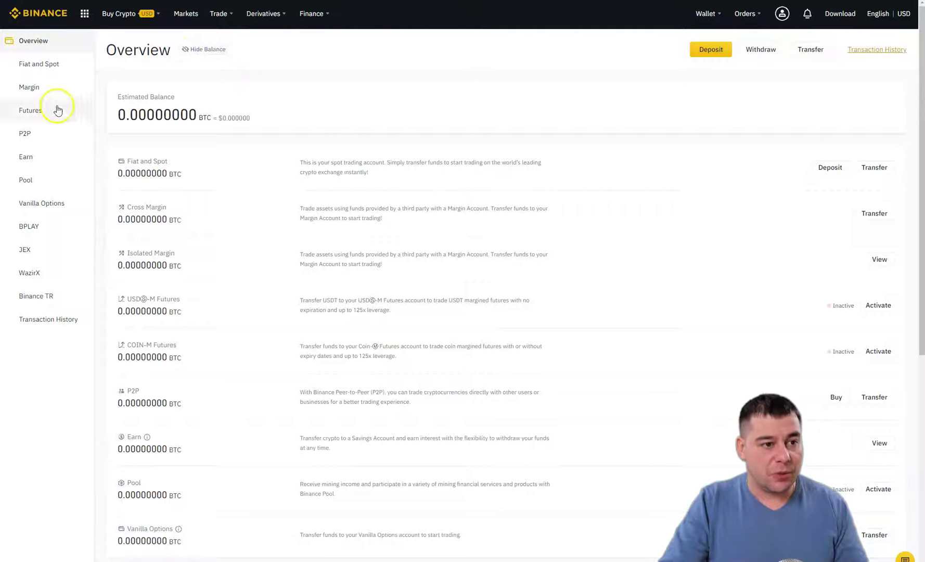
left_click(38, 68)
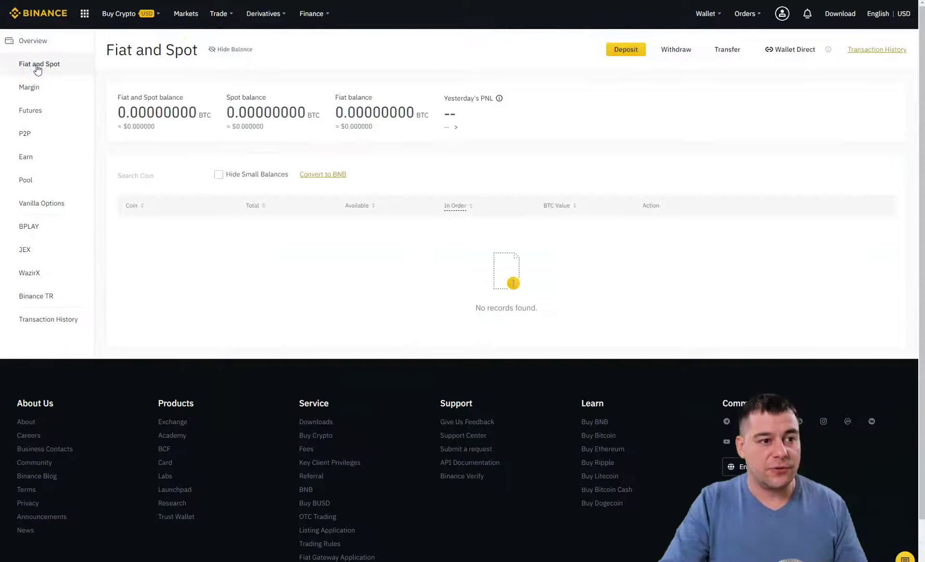
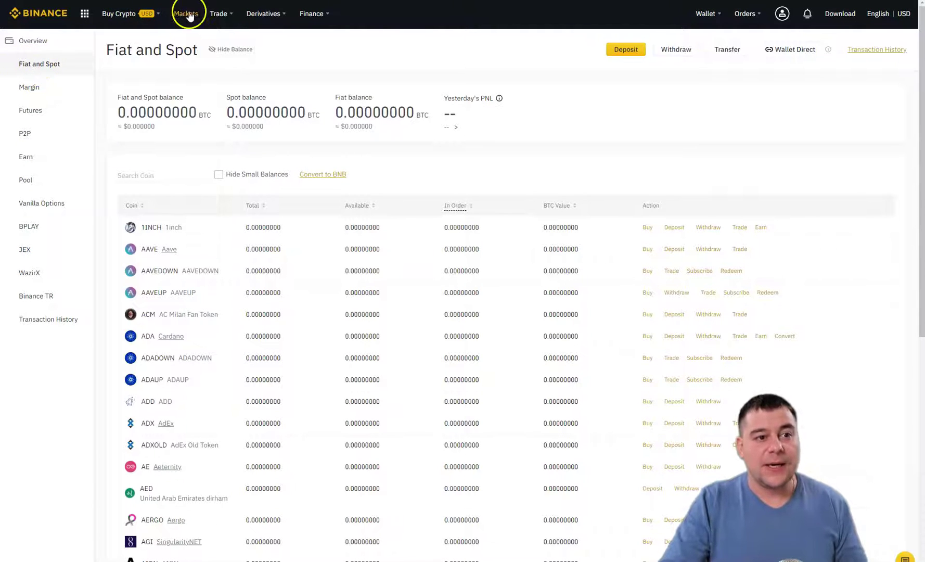
Step: Return to the Binance home page and look at the overview of the platform's products
left_click(55, 13)
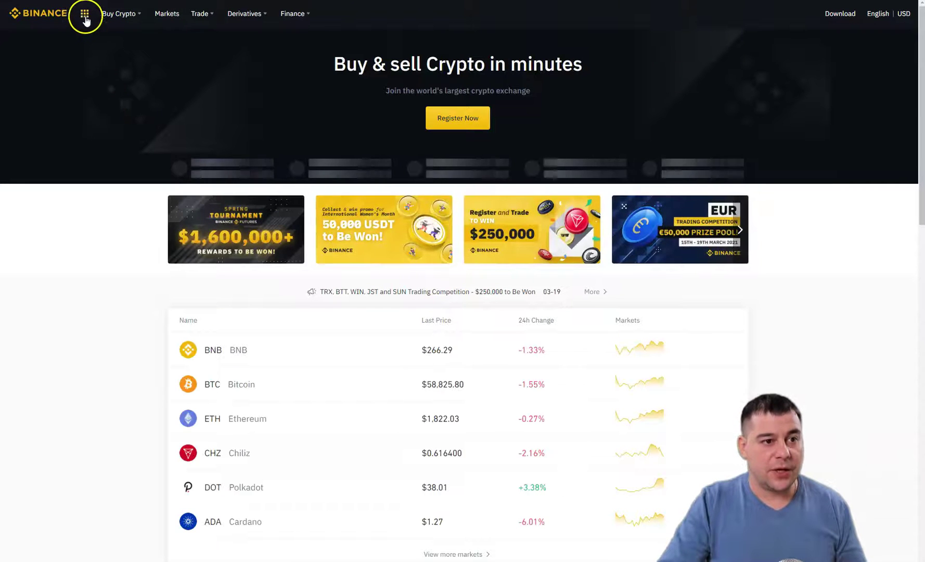
left_click(84, 14)
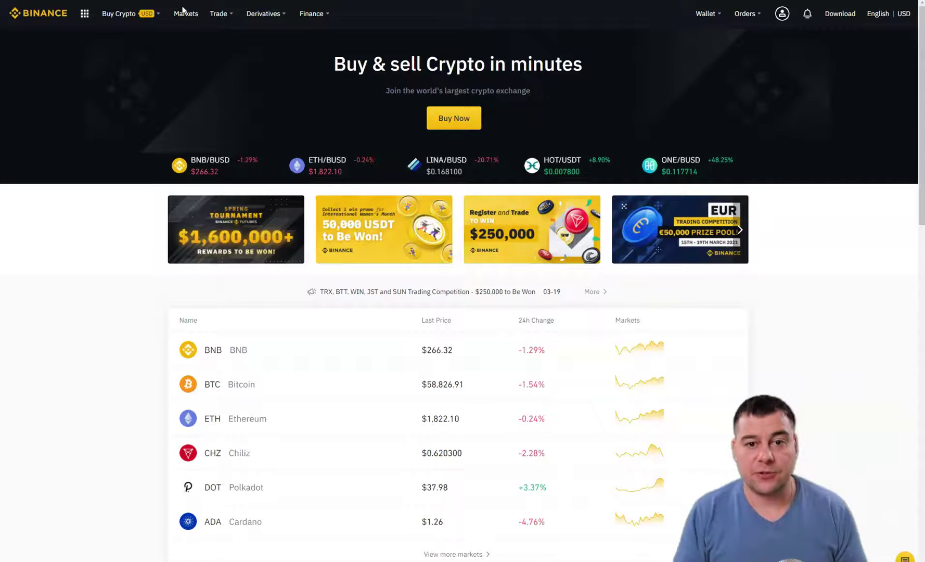
mouse_move(151, 10)
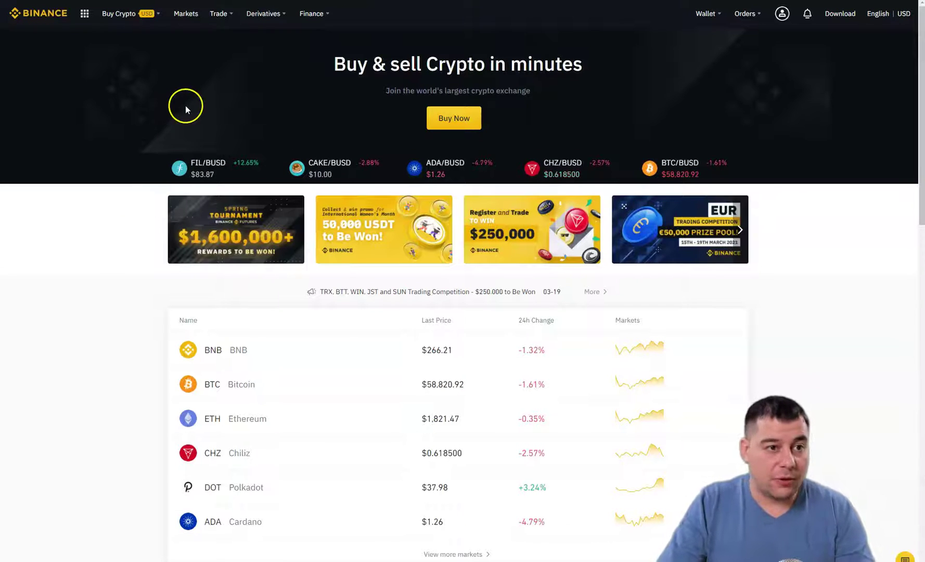
Step: Look through the payment methods and the full list of payment currencies available for buying crypto
mouse_move(118, 20)
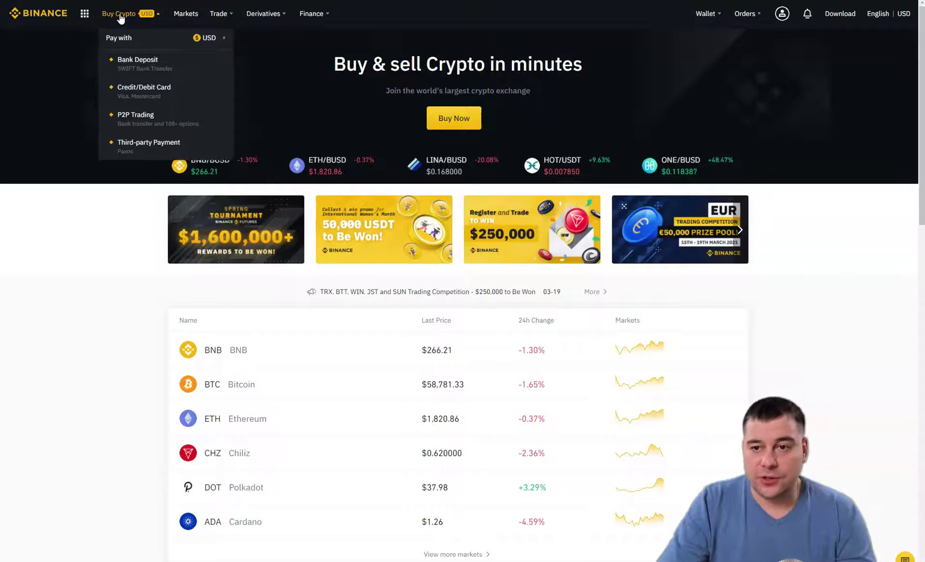
left_click(220, 39)
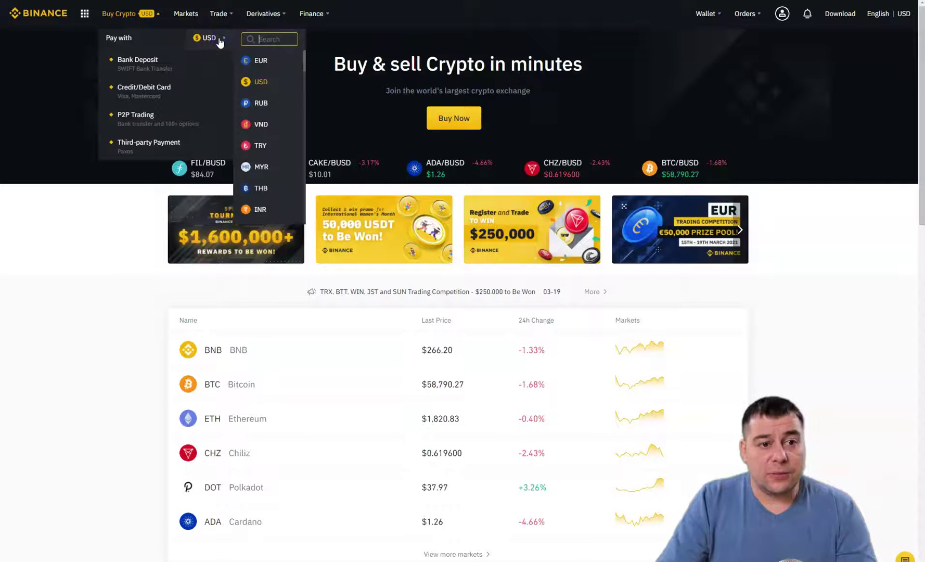
left_click(272, 83)
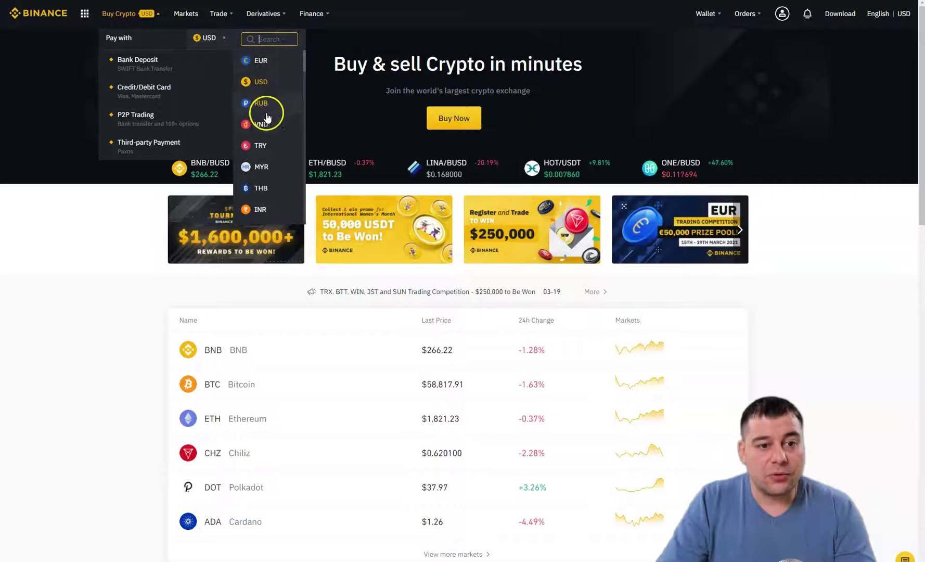
scroll(261, 117, "down", 5)
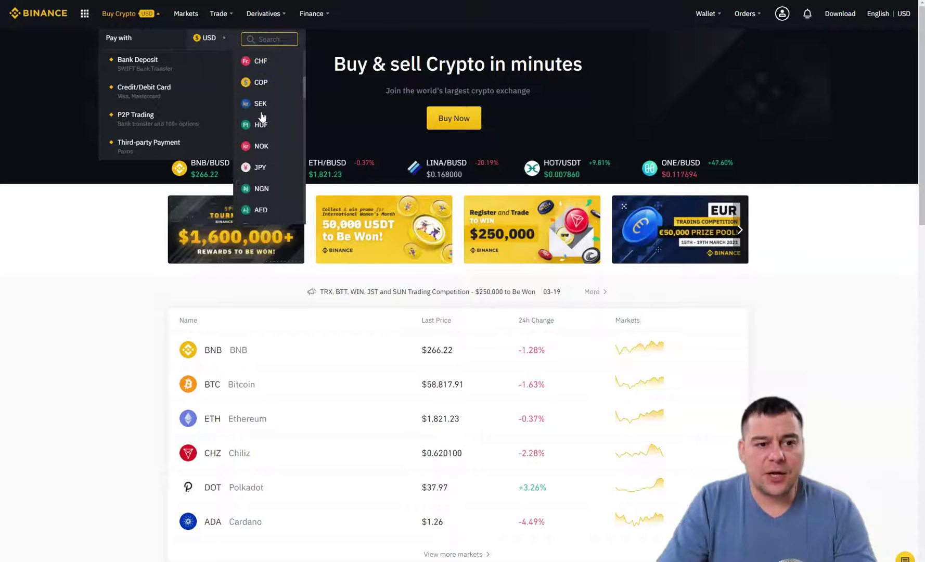
scroll(260, 111, "down", 2)
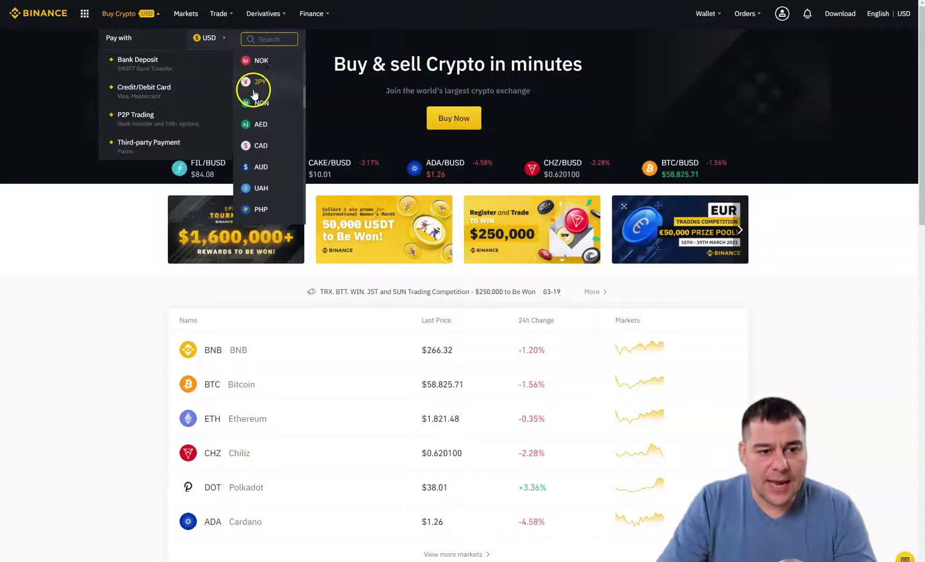
scroll(260, 104, "down", 5)
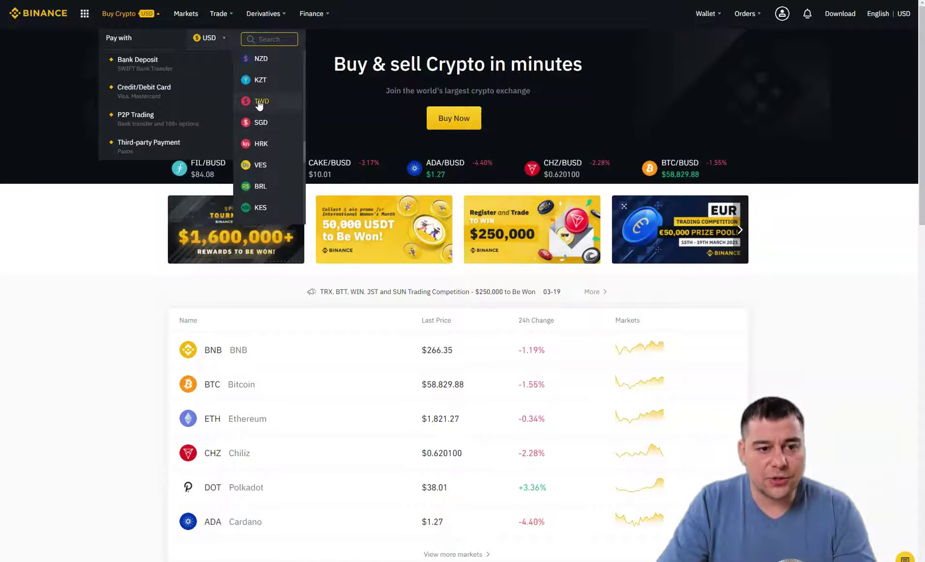
scroll(259, 107, "down", 5)
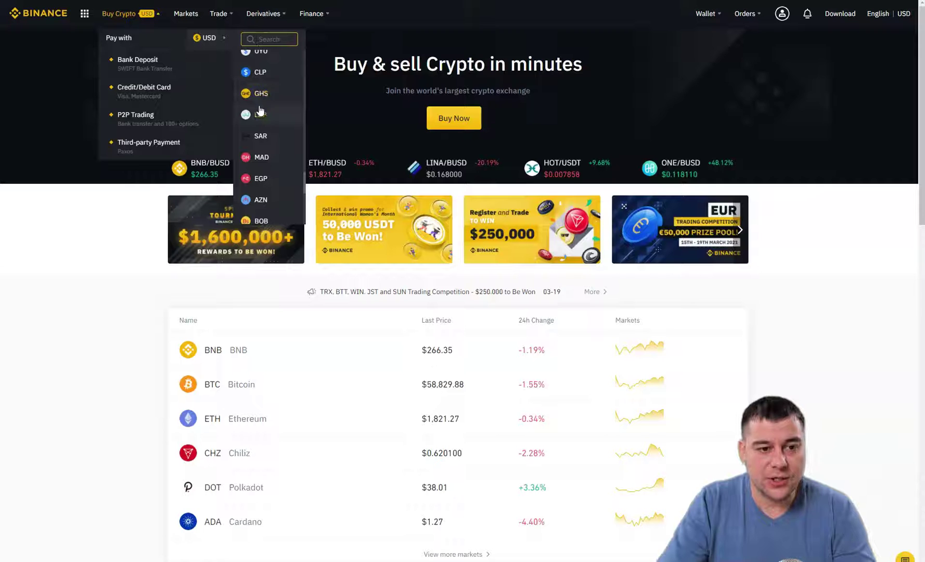
scroll(260, 110, "down", 4)
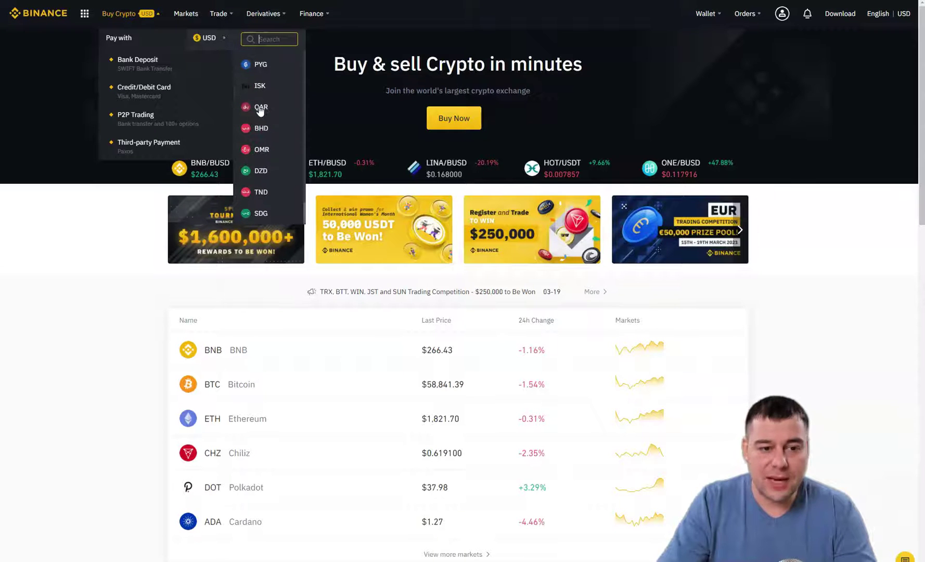
scroll(260, 110, "up", 8)
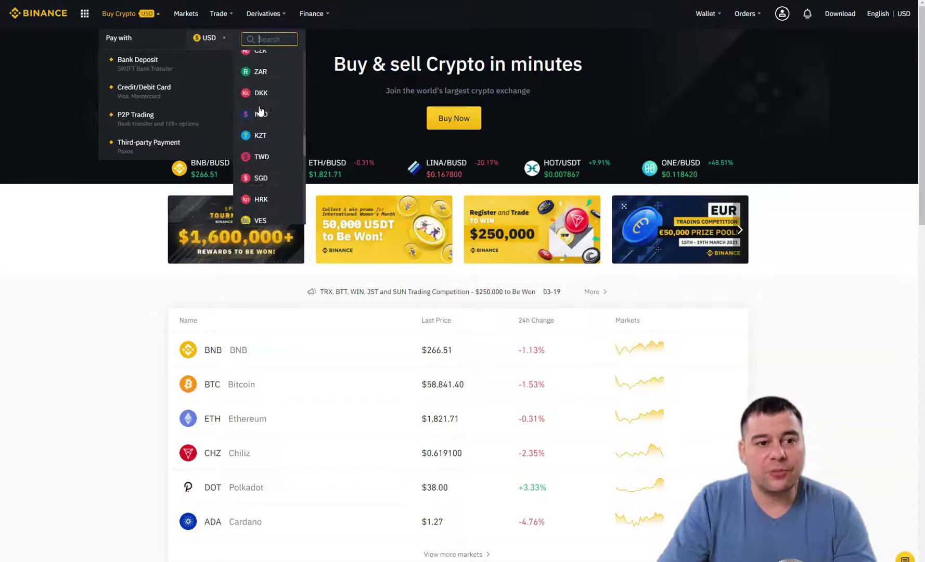
scroll(260, 111, "up", 6)
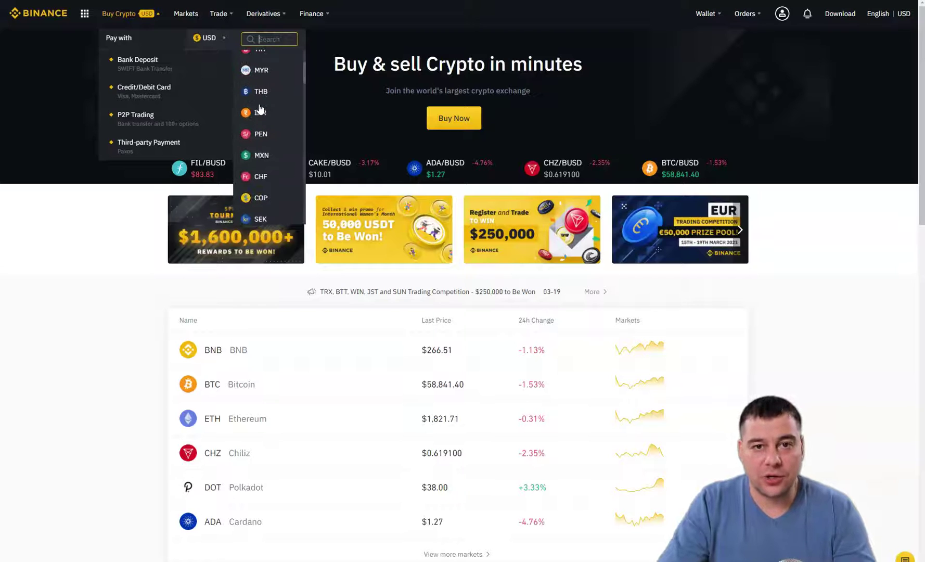
scroll(260, 108, "up", 2)
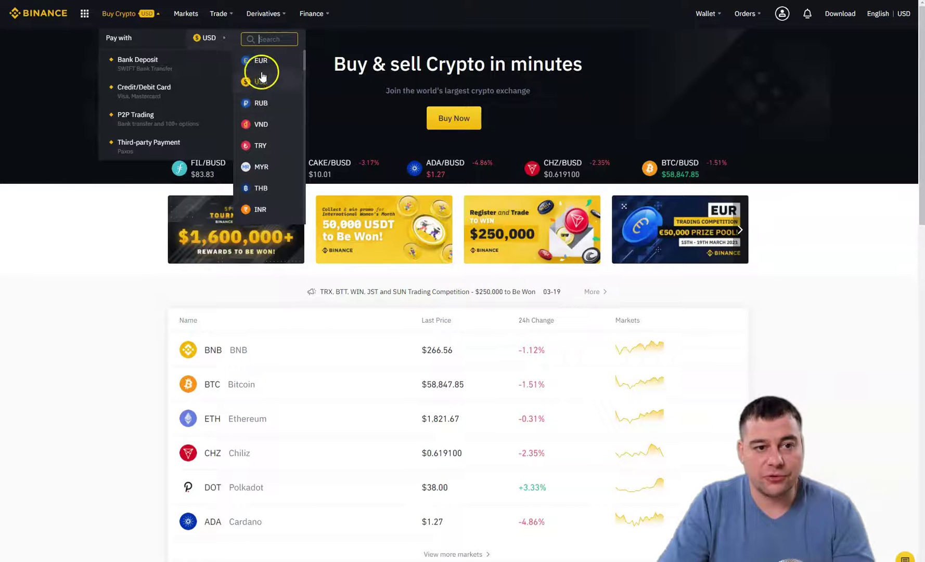
left_click(224, 41)
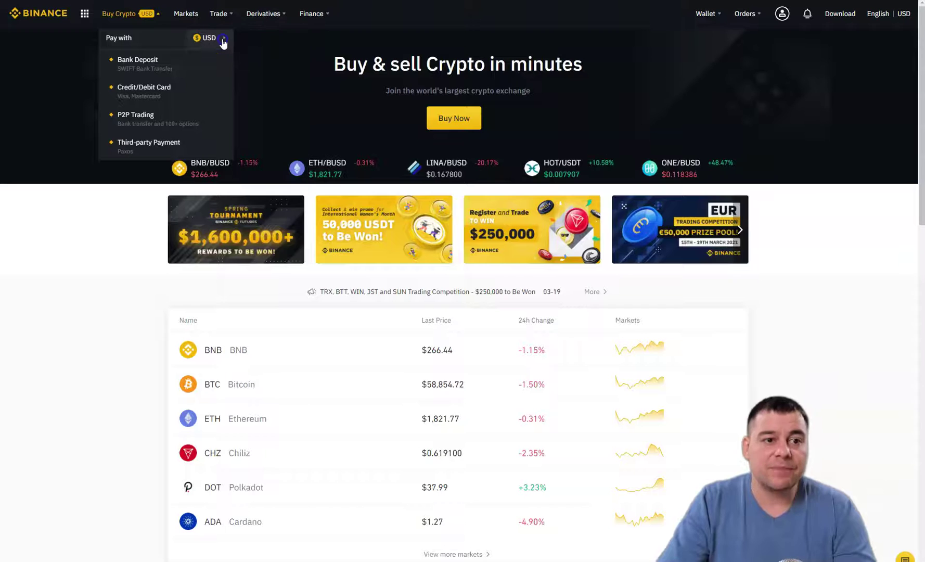
left_click(223, 42)
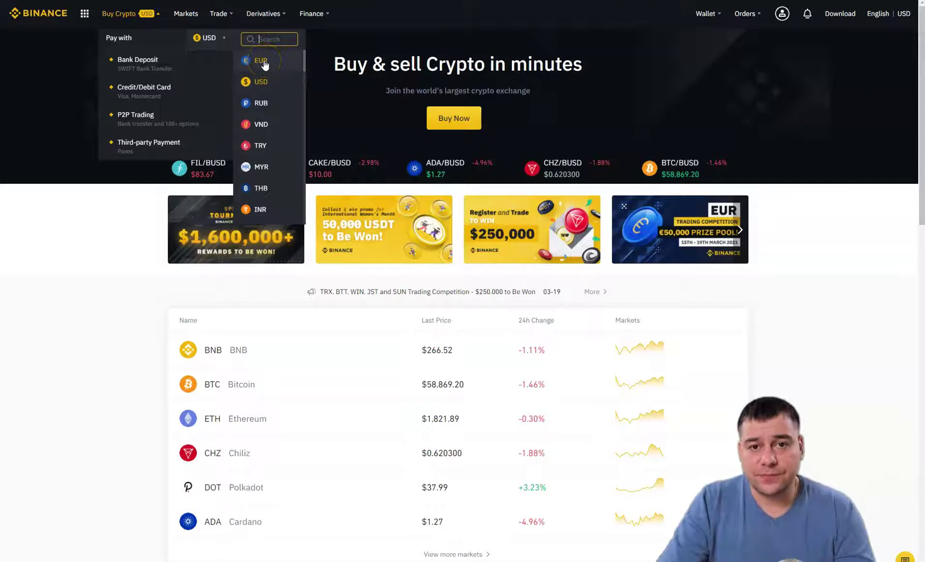
left_click(223, 42)
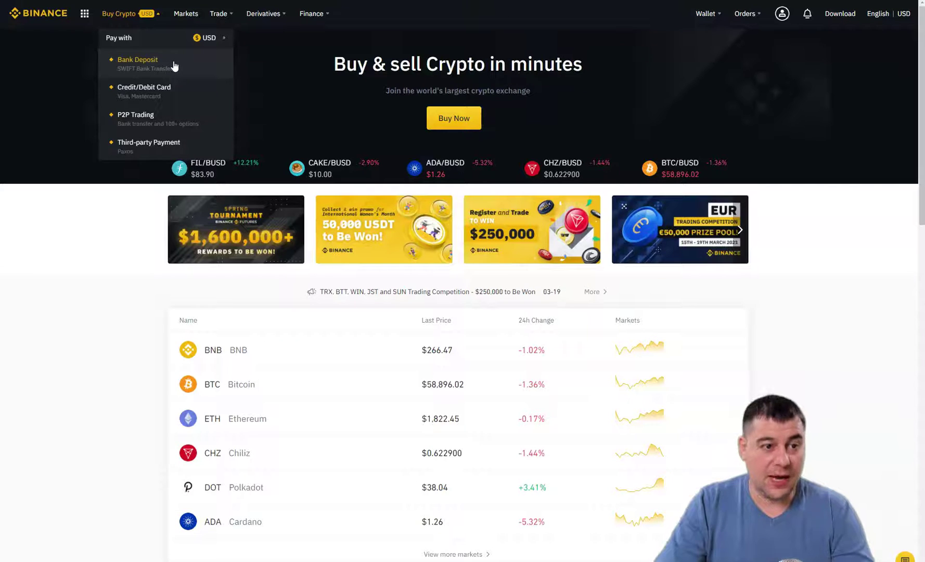
Step: Open the credit/debit card purchase page and look through the currencies available for the payment amount
left_click(143, 92)
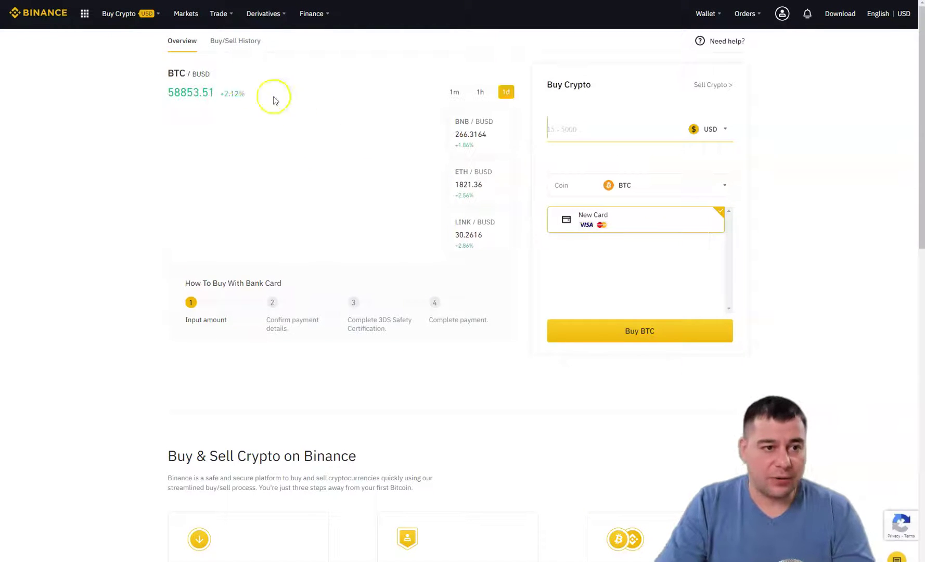
mouse_move(153, 19)
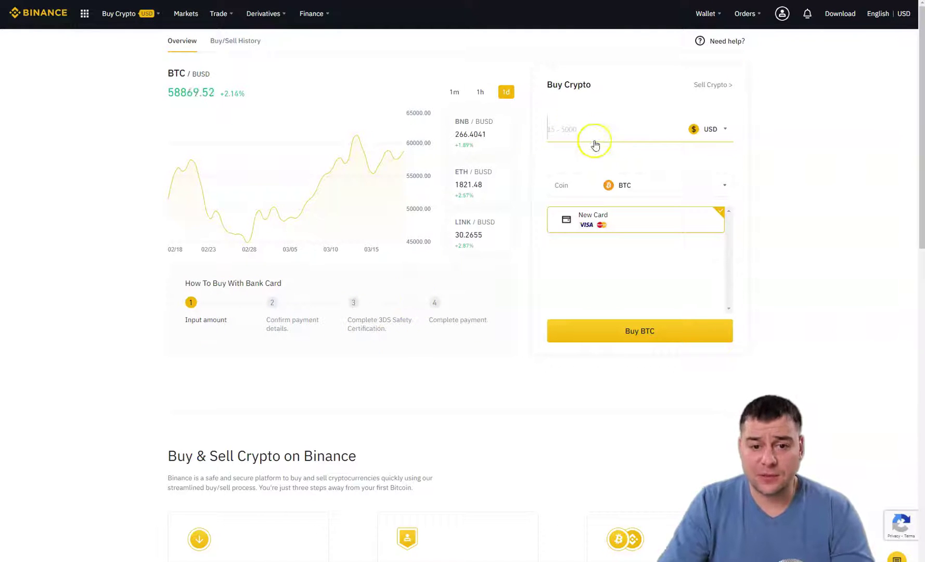
left_click(723, 132)
scroll(619, 208, "down", 5)
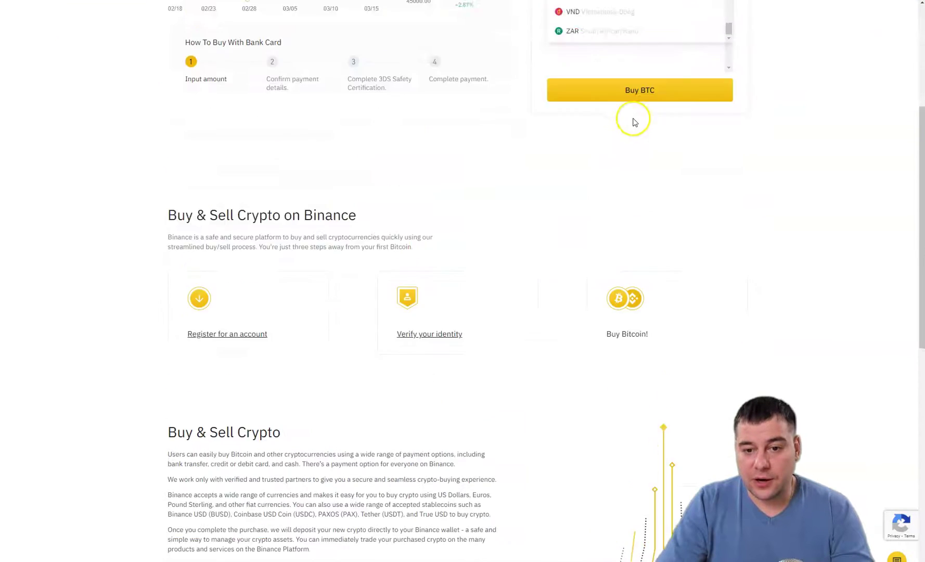
scroll(634, 122, "up", 5)
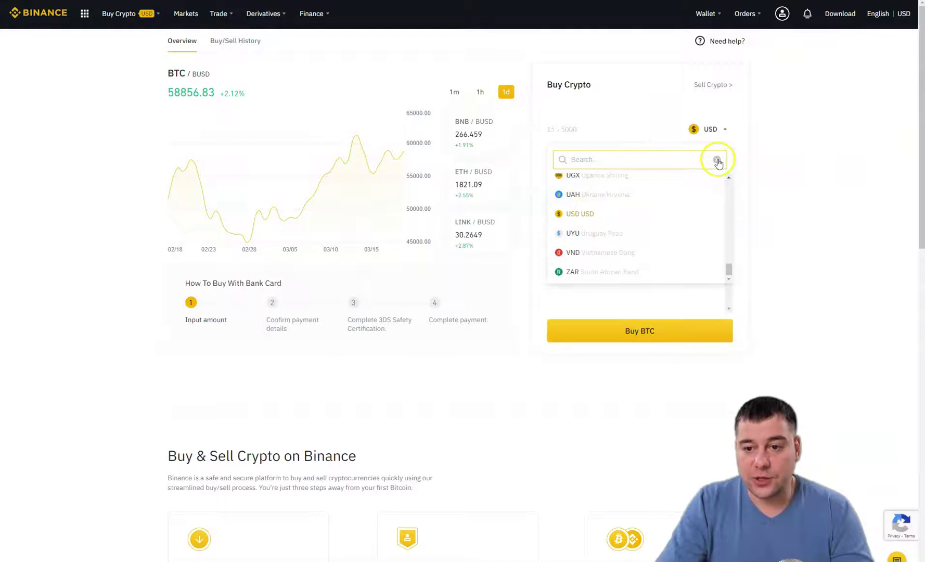
left_click(617, 125)
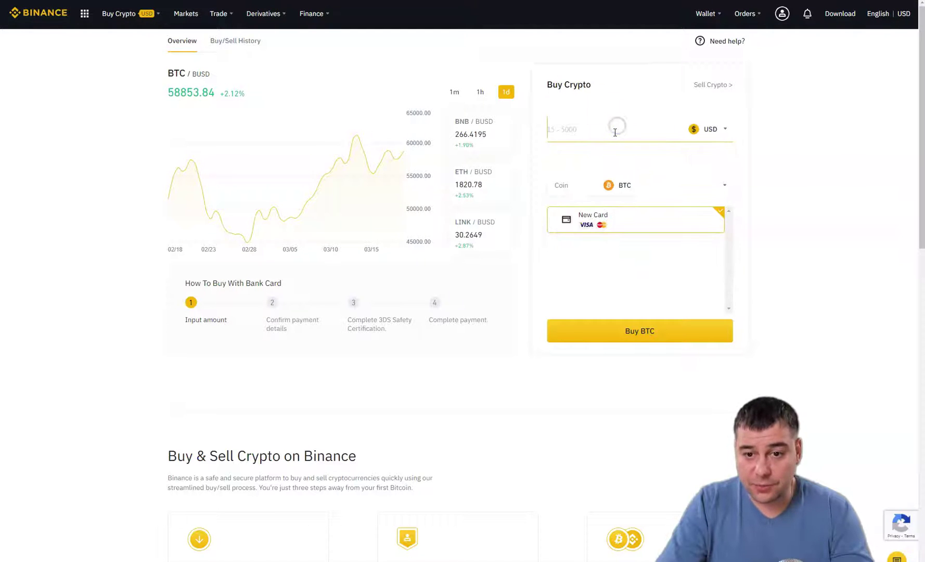
Step: Enter 5000 USD as the amount to spend on BTC with a new card and submit the purchase
left_click(582, 132)
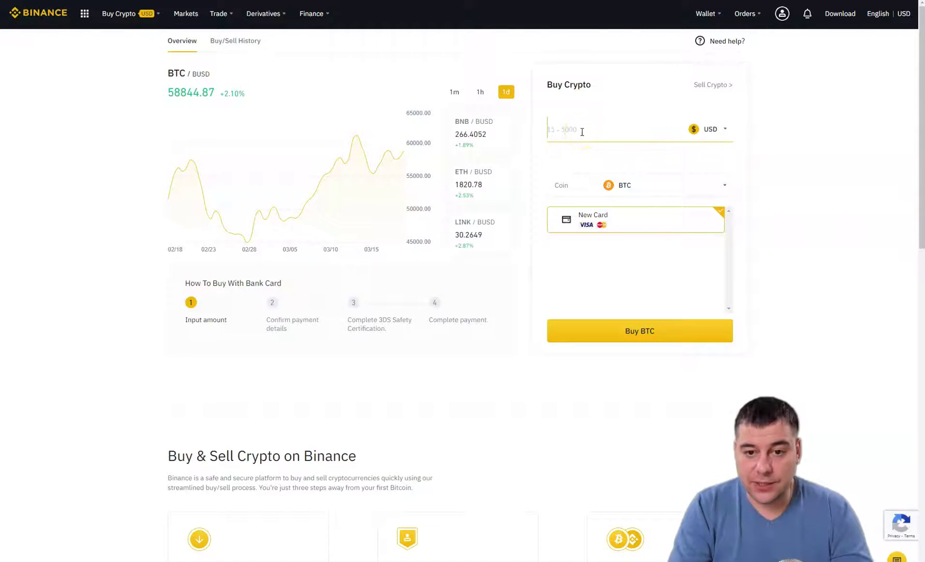
type("5000")
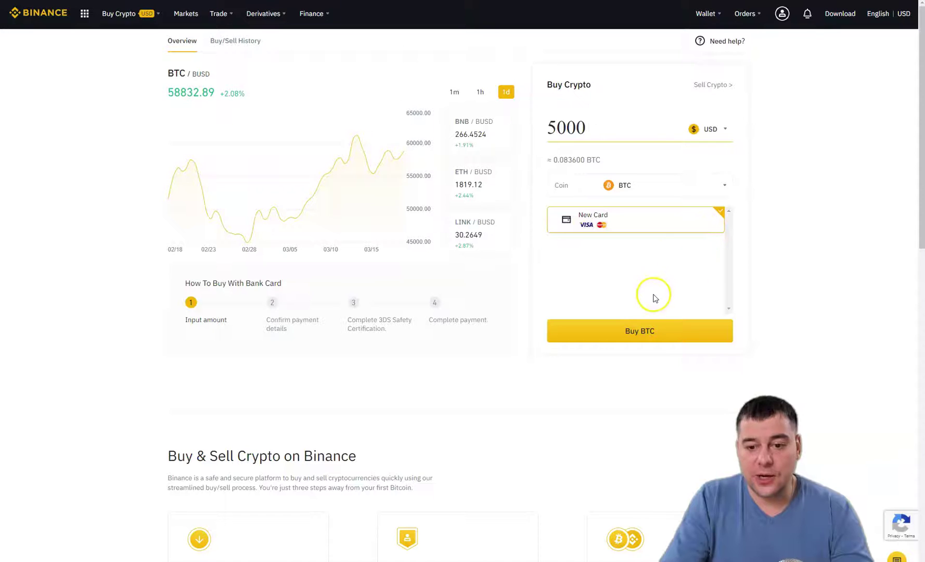
scroll(458, 372, "down", 5)
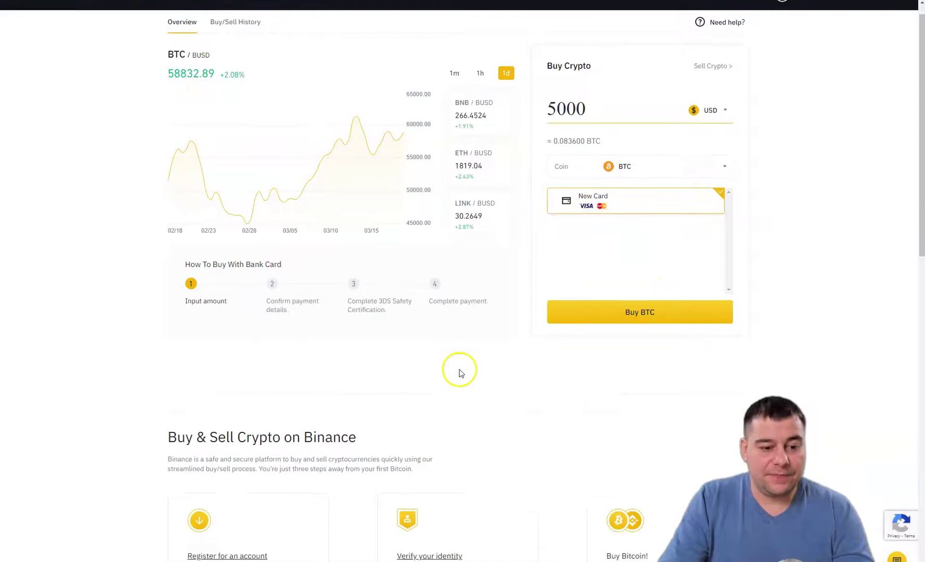
scroll(582, 326, "up", 6)
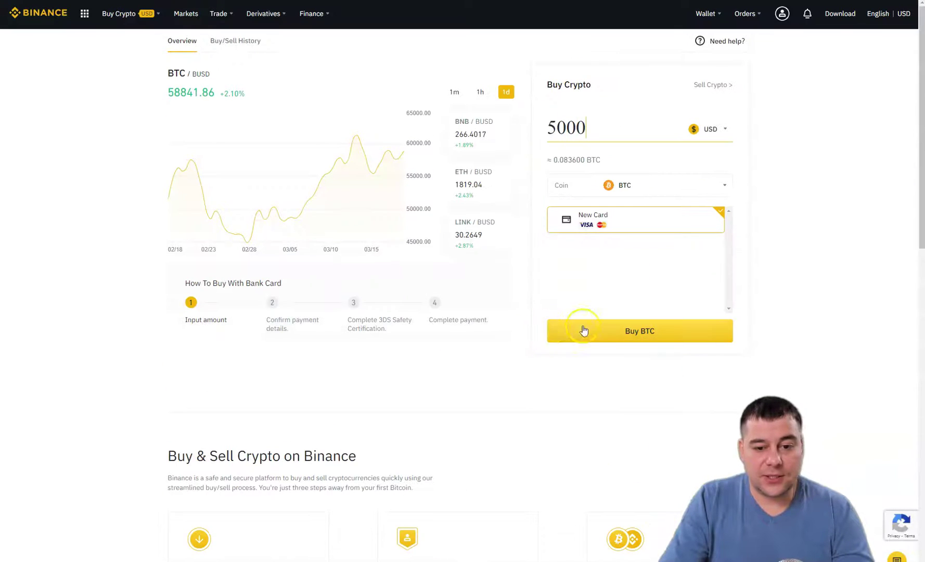
left_click(636, 334)
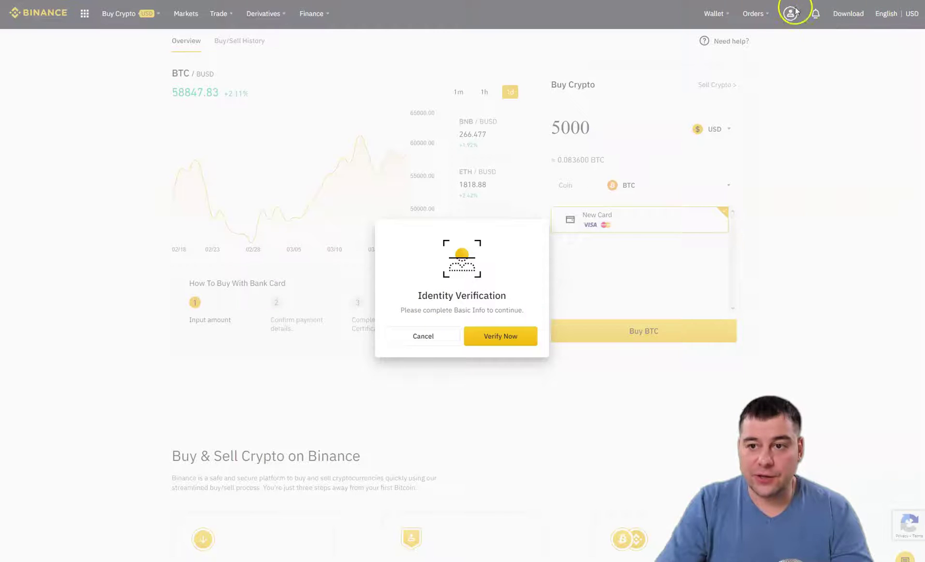
Step: Start the identity verification, selecting Yemen and then South Africa as the residential country
left_click(479, 339)
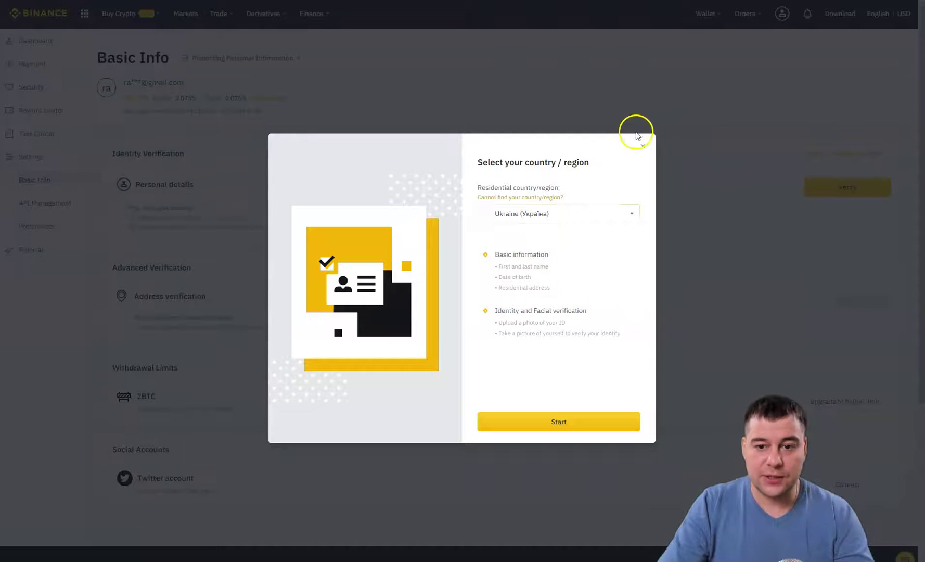
left_click(631, 214)
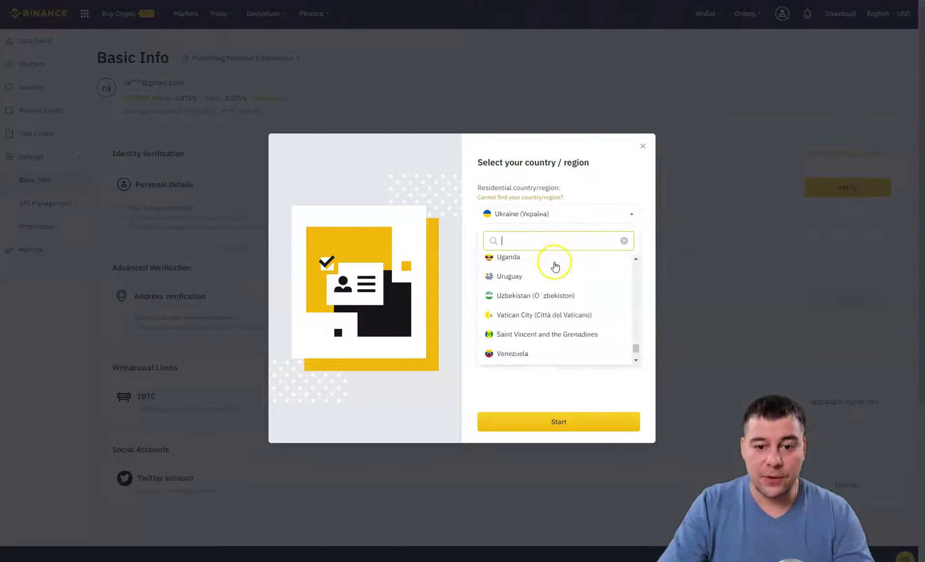
scroll(555, 264, "down", 10)
left_click(552, 290)
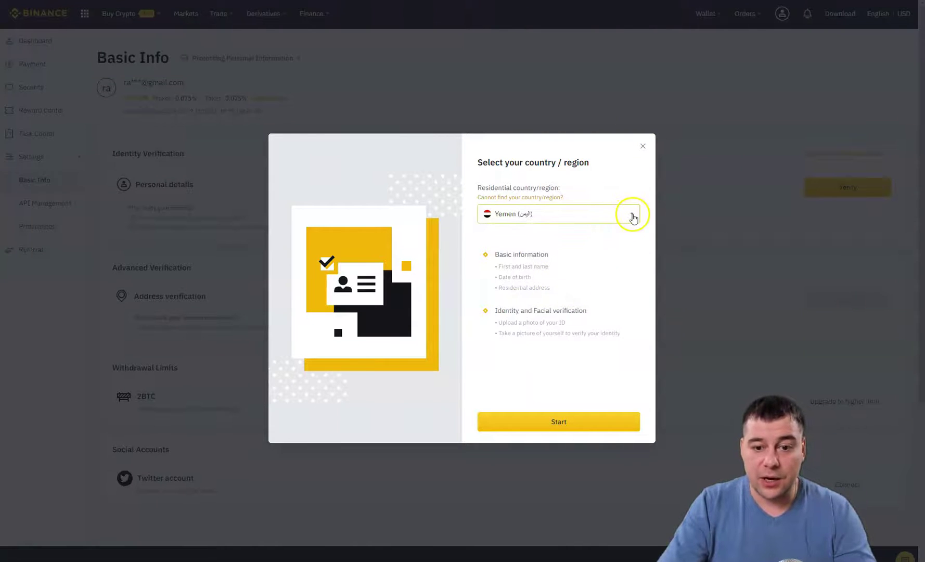
left_click(632, 214)
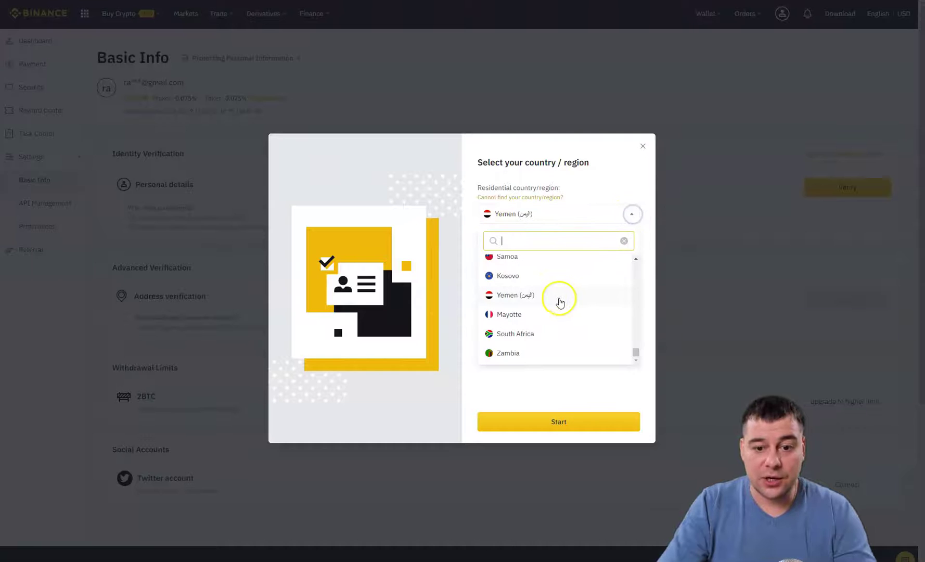
left_click(513, 334)
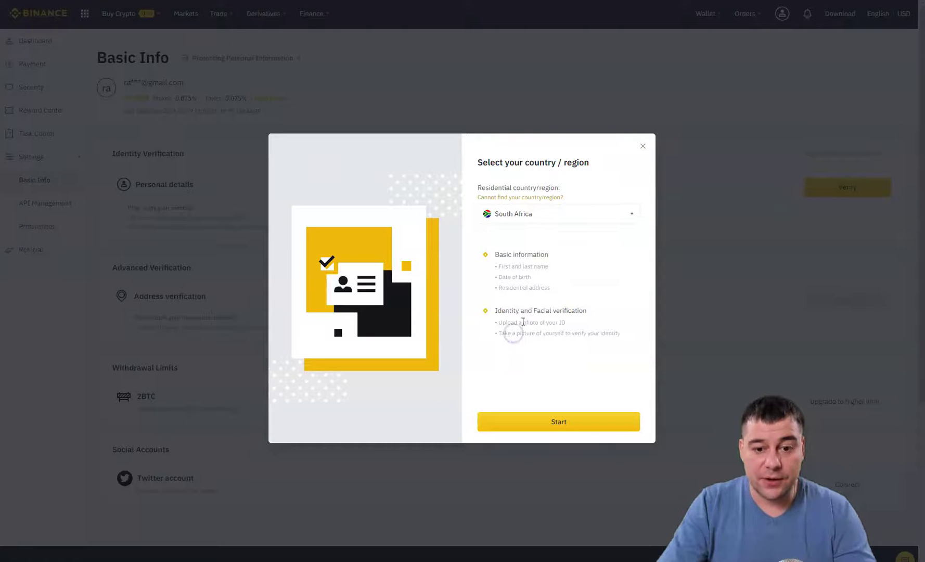
Step: Review the country list and verification requirements, and close the country selection without starting the verification
left_click(633, 214)
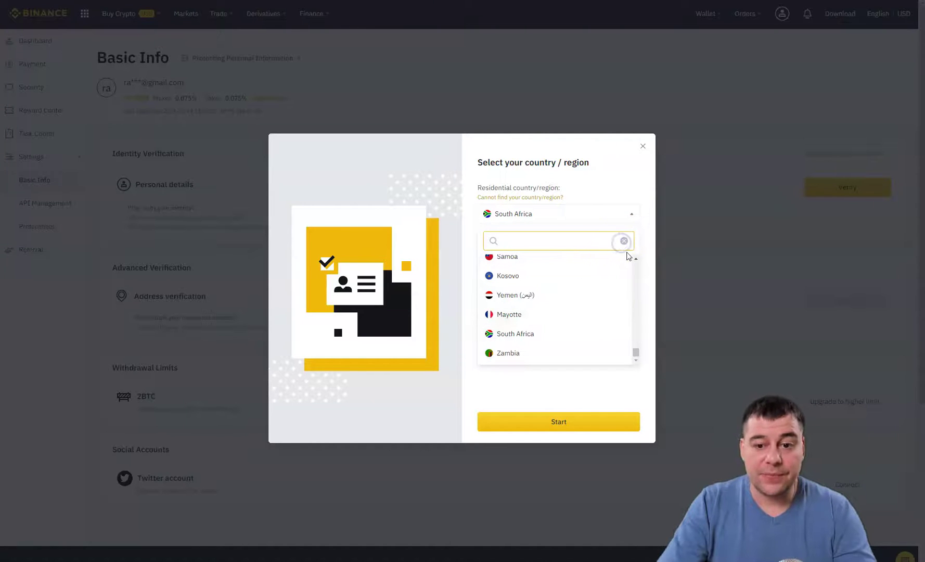
left_click(603, 384)
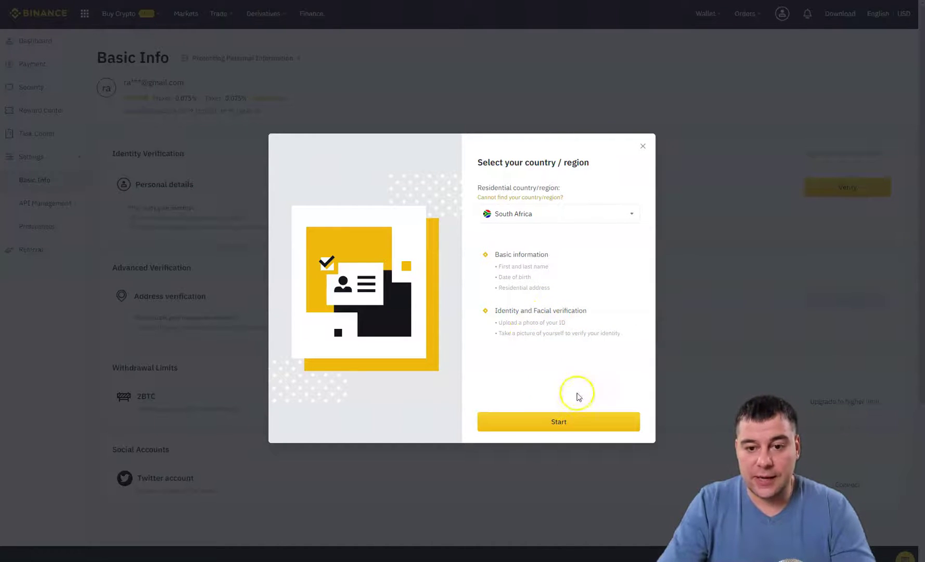
left_click(644, 144)
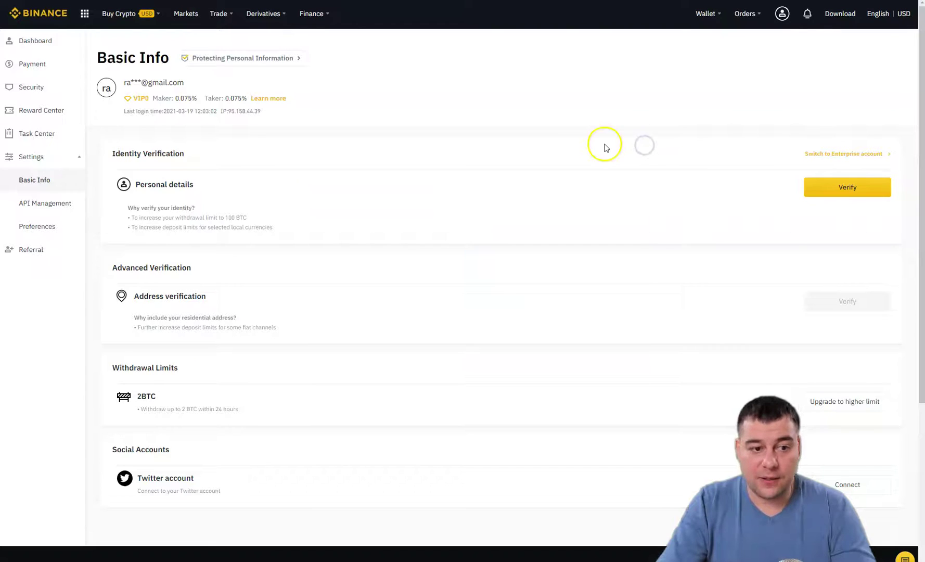
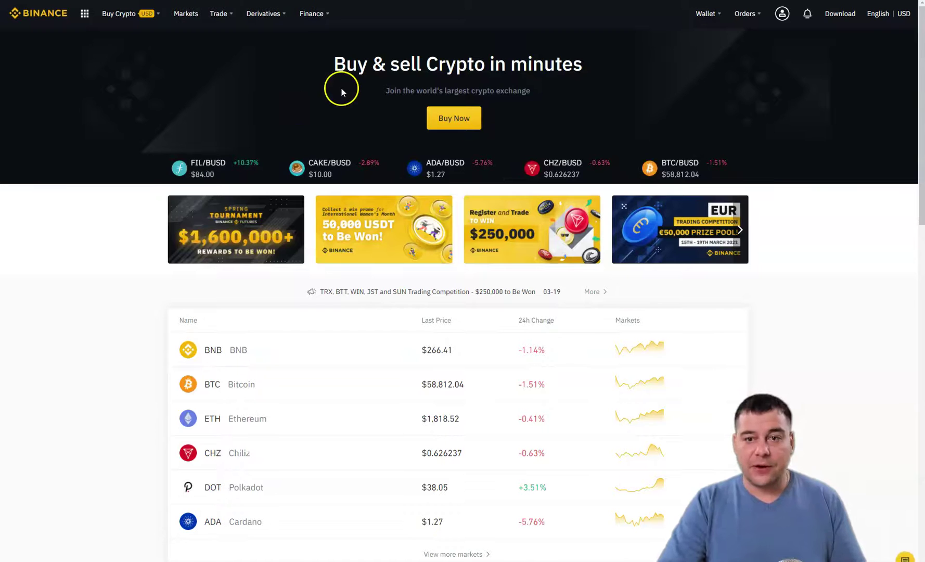
Step: Review the available trading options and open the Convert & OTC portal
mouse_move(220, 15)
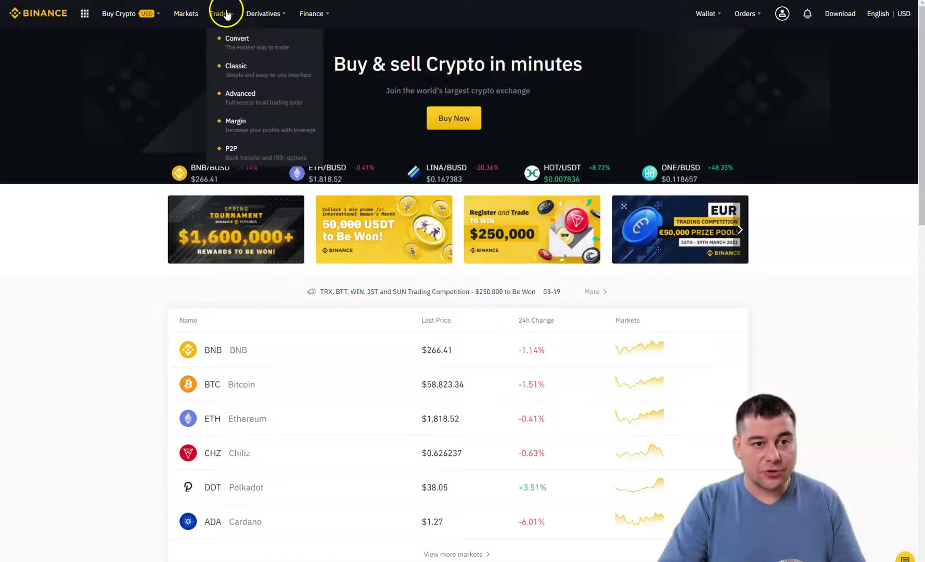
mouse_move(319, 23)
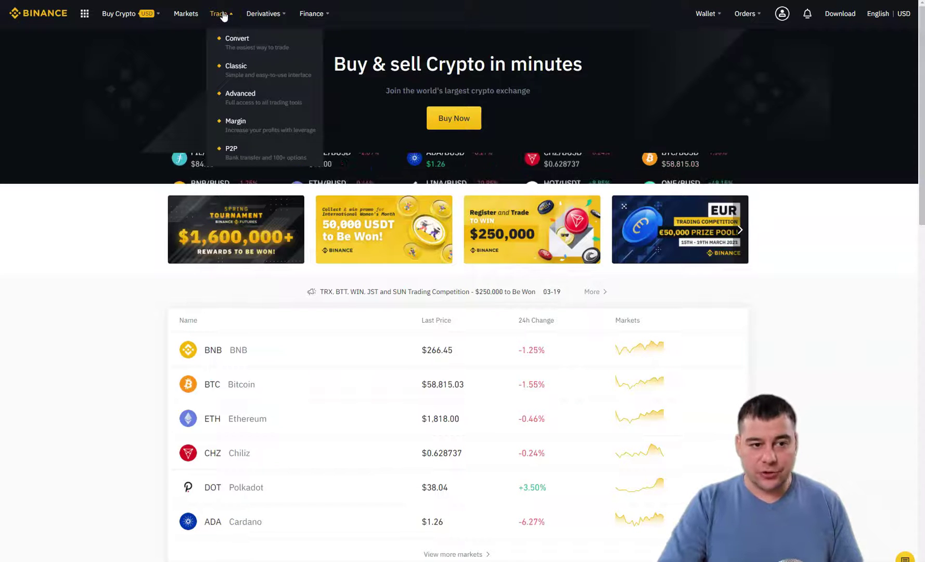
left_click(232, 41)
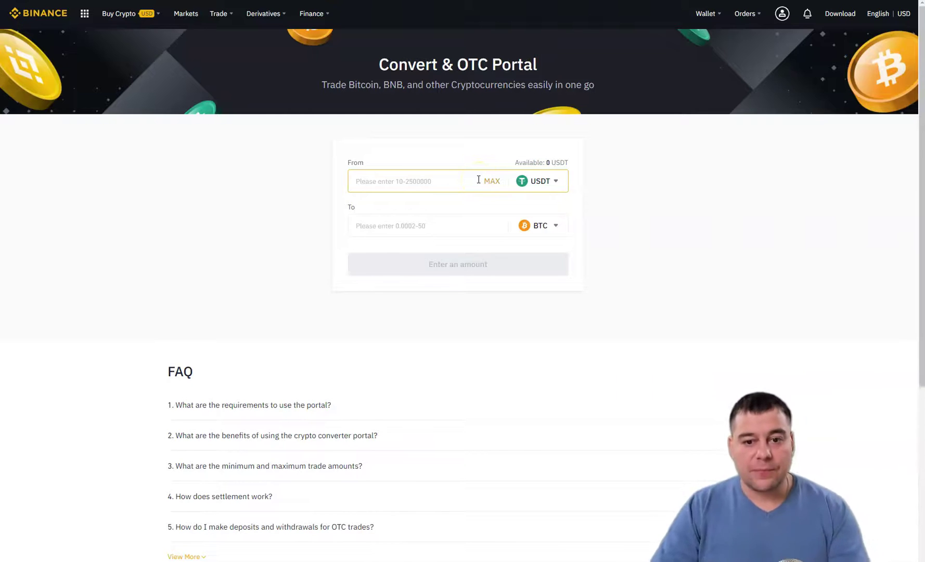
Step: Look through the coins offered as the conversion target and close the list, keeping USDT to BTC
left_click(536, 181)
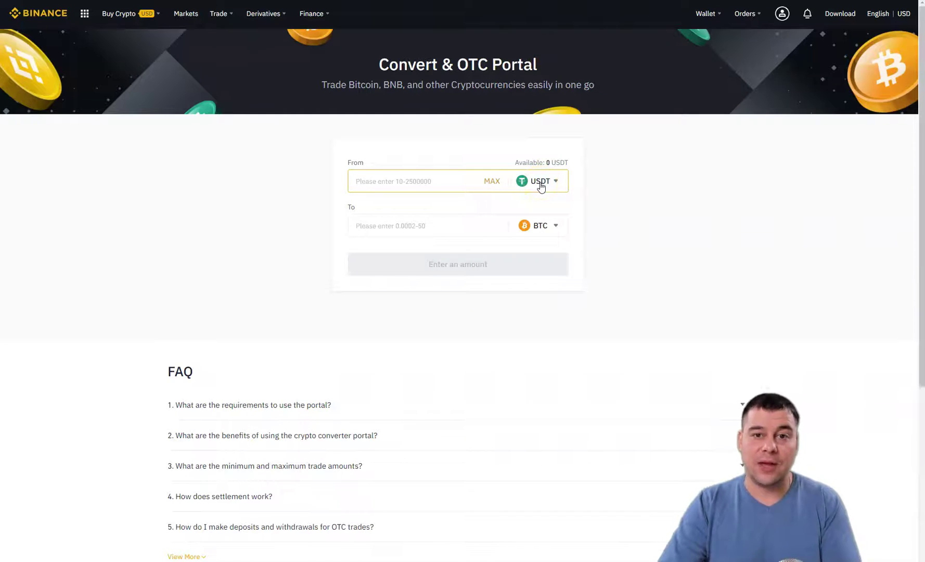
left_click(482, 227)
left_click(558, 229)
scroll(477, 264, "down", 1)
scroll(477, 266, "down", 15)
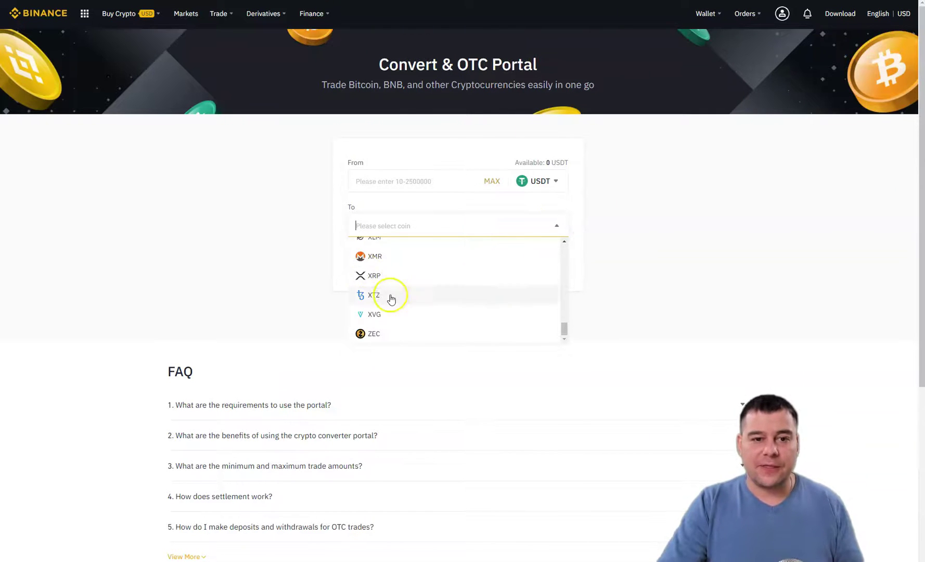
scroll(451, 308, "up", 3)
scroll(450, 307, "up", 12)
left_click(280, 216)
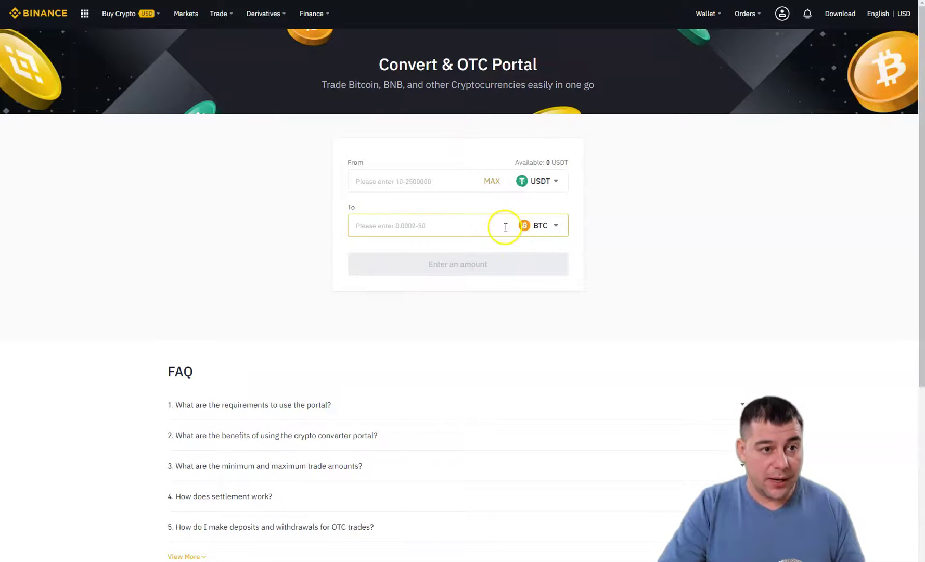
Step: Open the BTC/USDT trading page and examine its Spot, Cross 3x and Isolated 10x modes
mouse_move(220, 14)
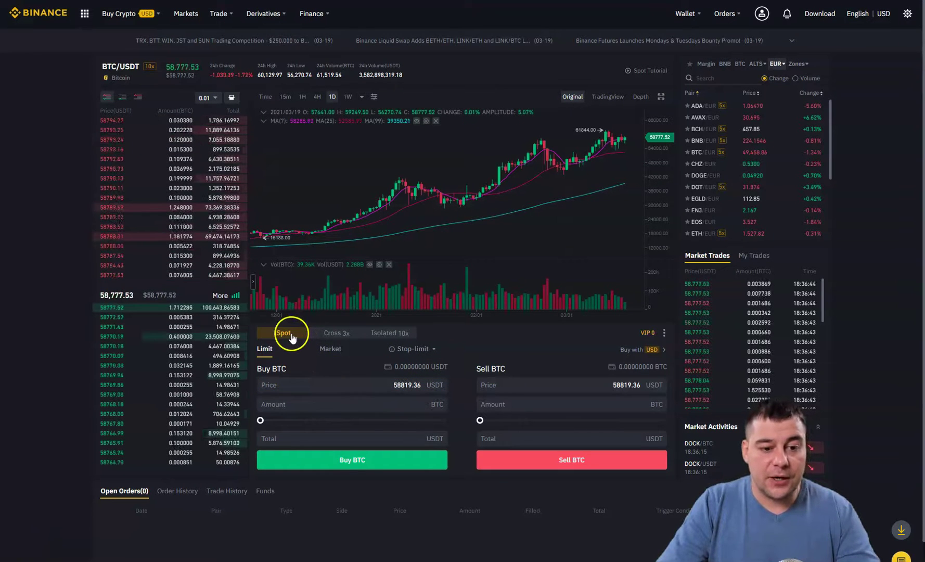
left_click(370, 338)
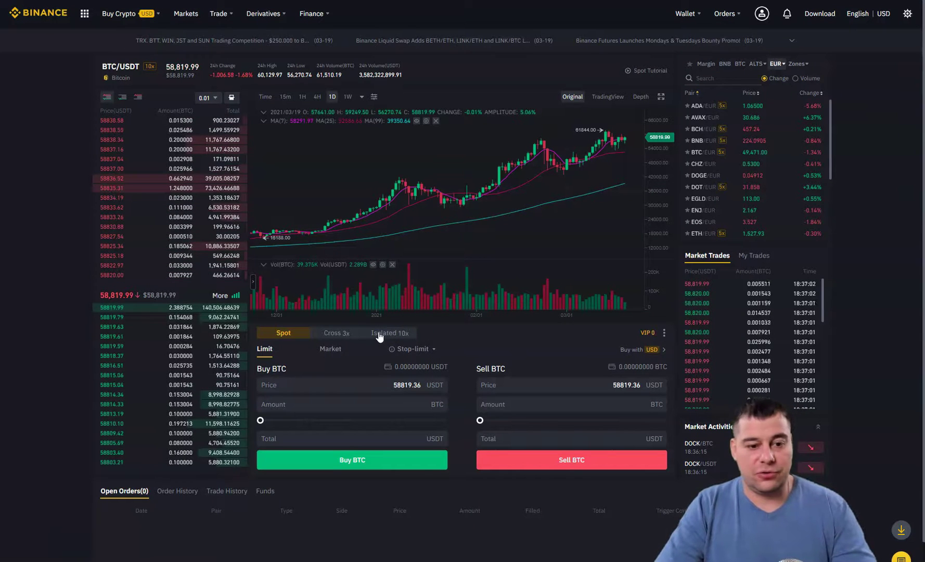
left_click(275, 335)
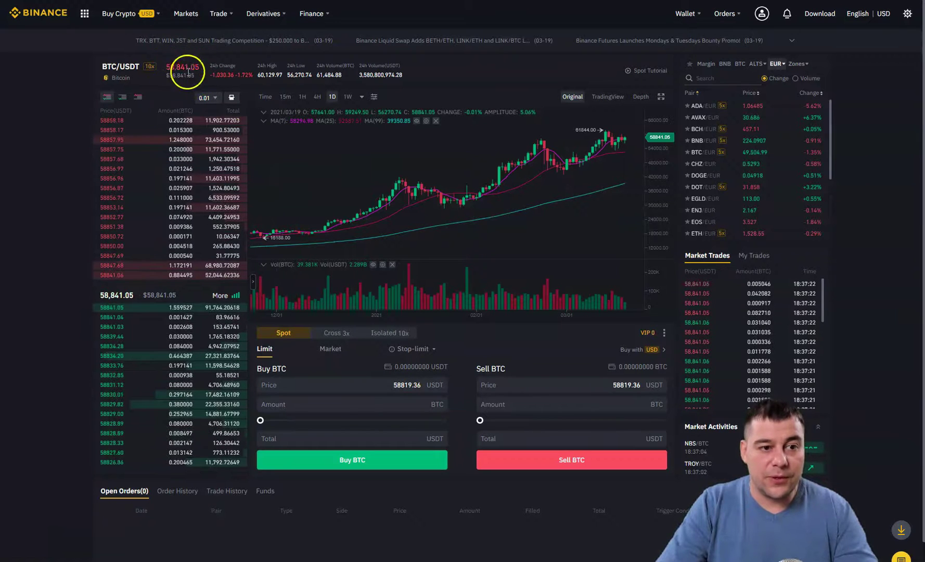
Step: Try a limit price of 55819.36 USDT for buying BTC and restore it to 58819.36
left_click(399, 385)
left_click_drag(399, 385, 401, 385)
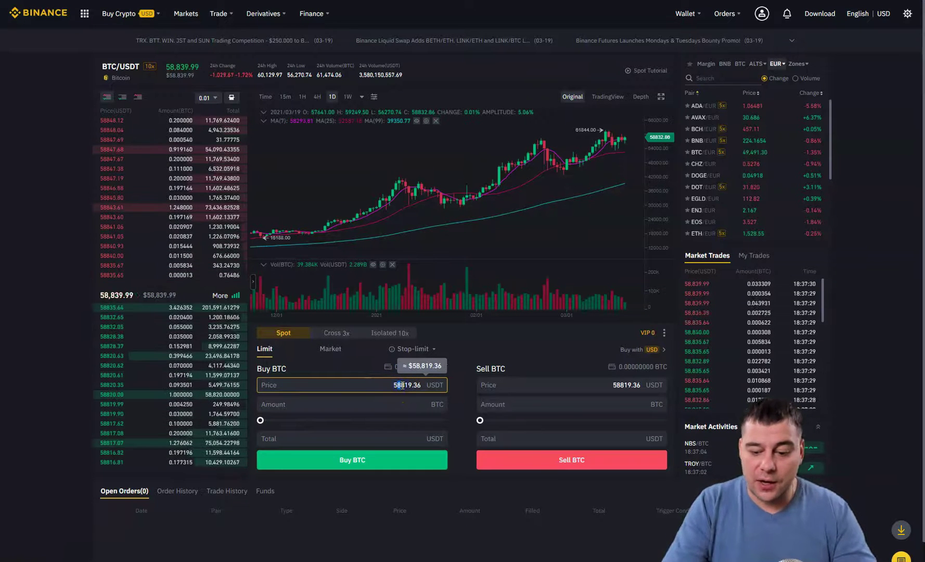
left_click(411, 385)
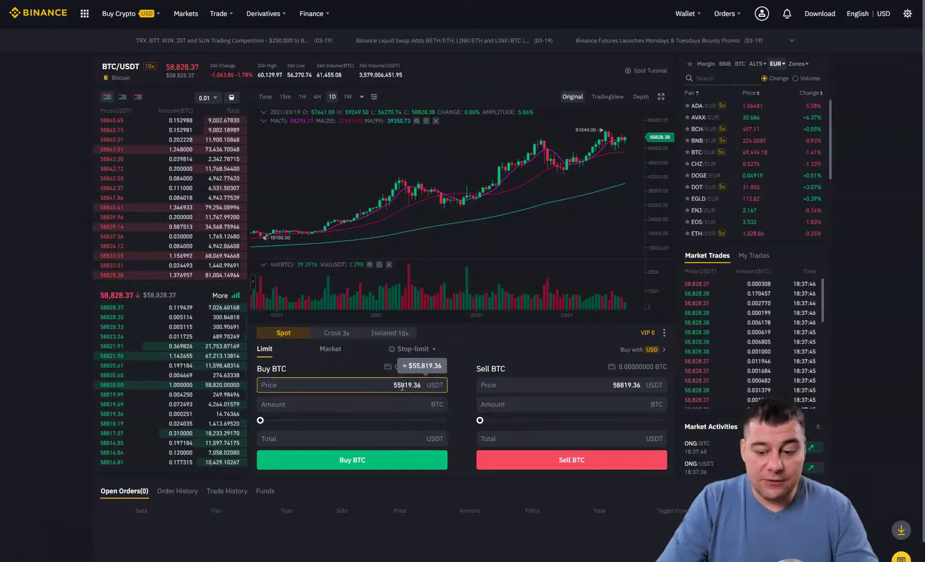
key("BackSpace")
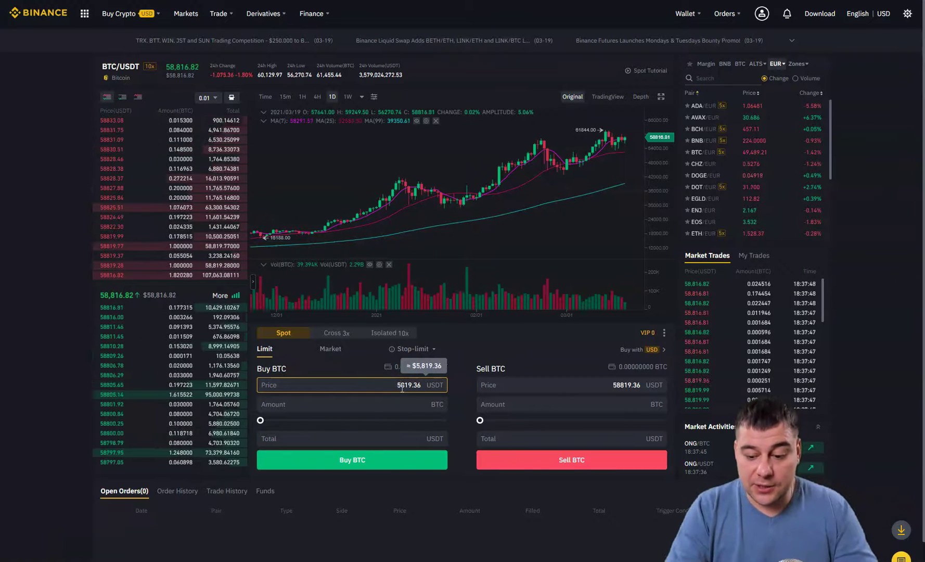
type("8")
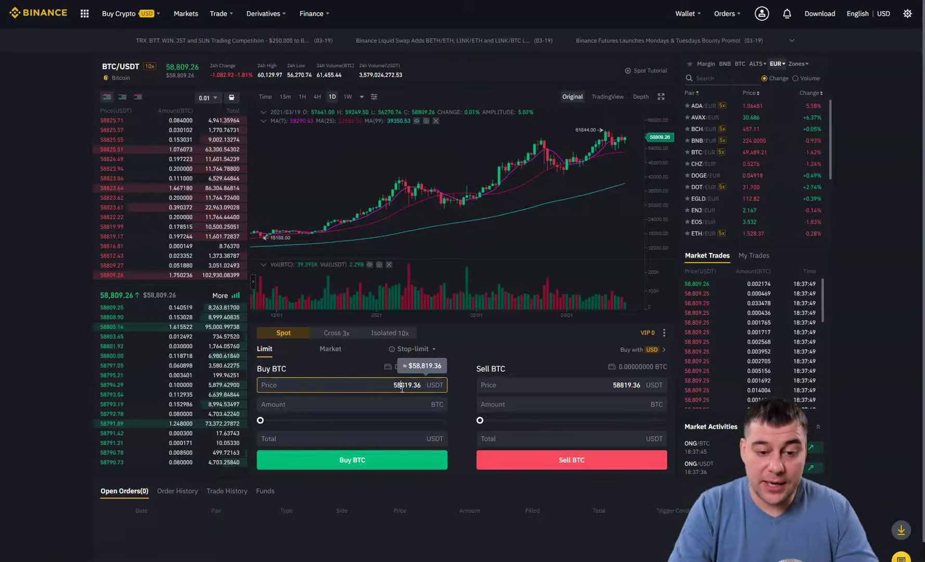
Step: Switch the BTC order to Market and try spending 51% of the balance, resetting the share to zero
left_click(326, 352)
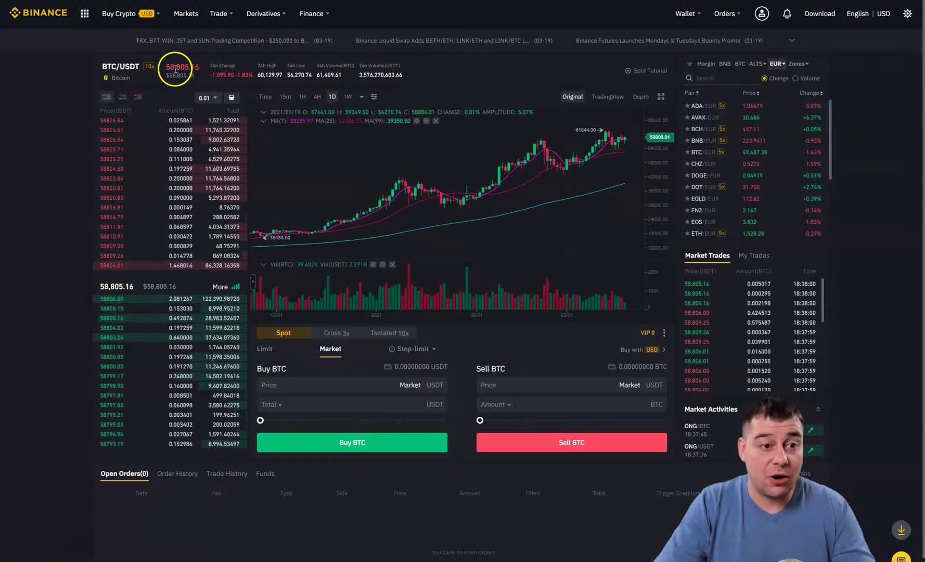
left_click(276, 406)
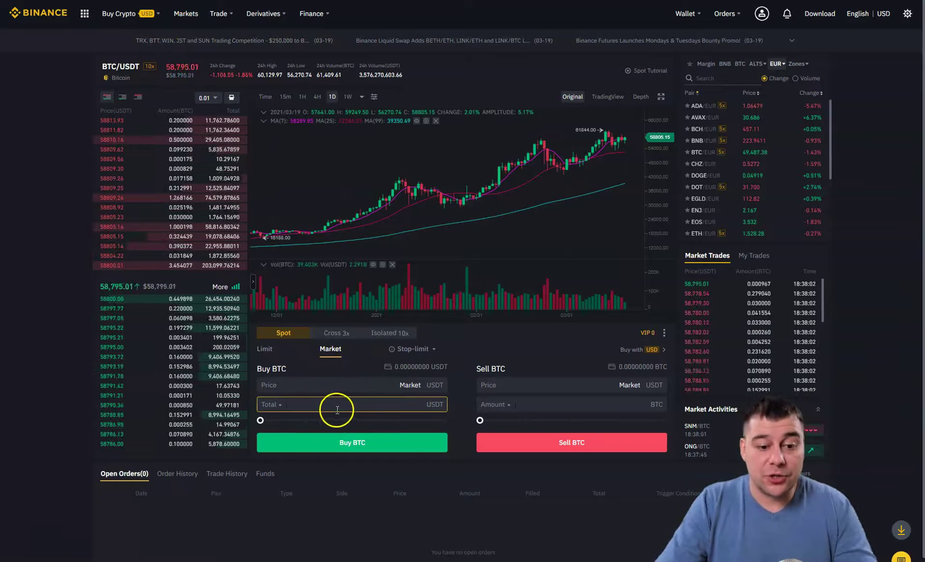
left_click_drag(265, 422, 364, 418)
left_click_drag(265, 417, 355, 420)
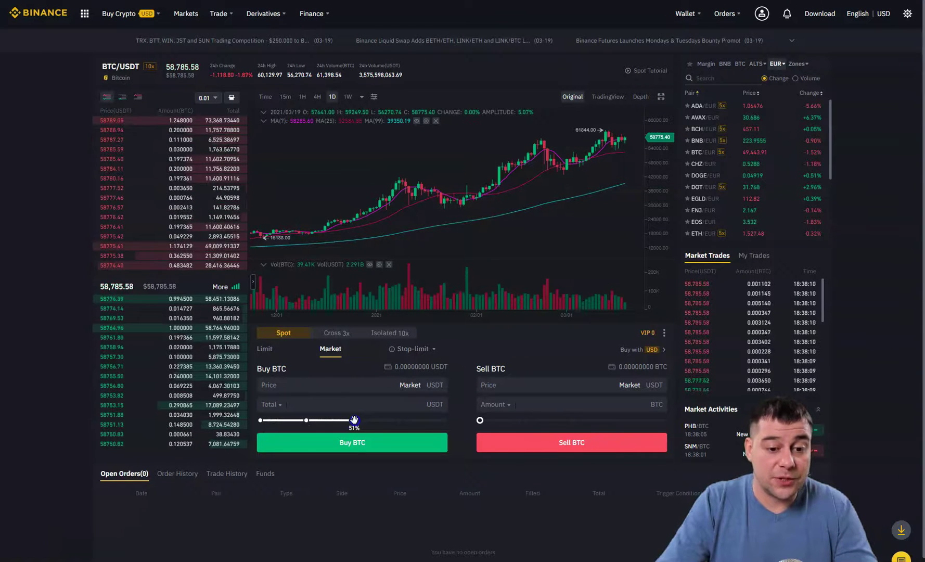
left_click(422, 377)
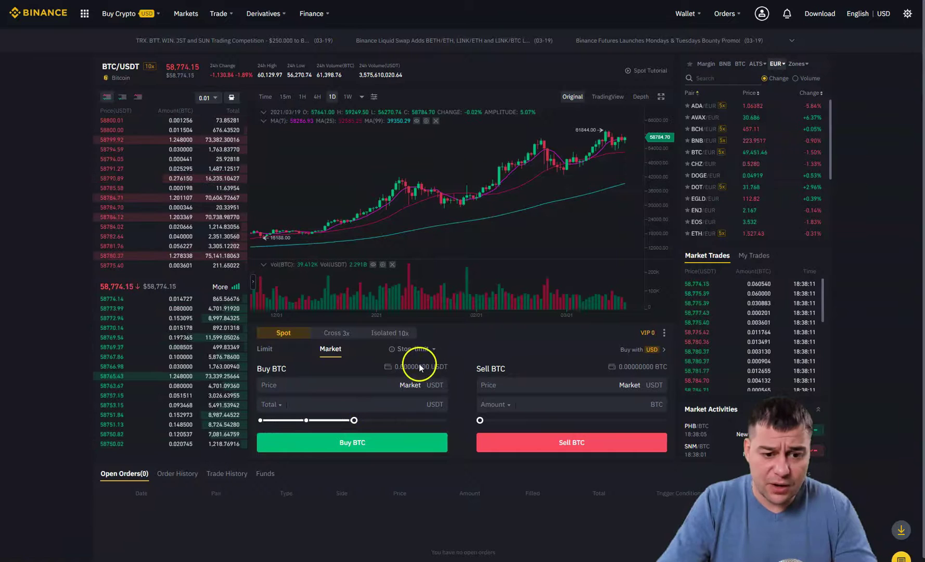
mouse_move(354, 420)
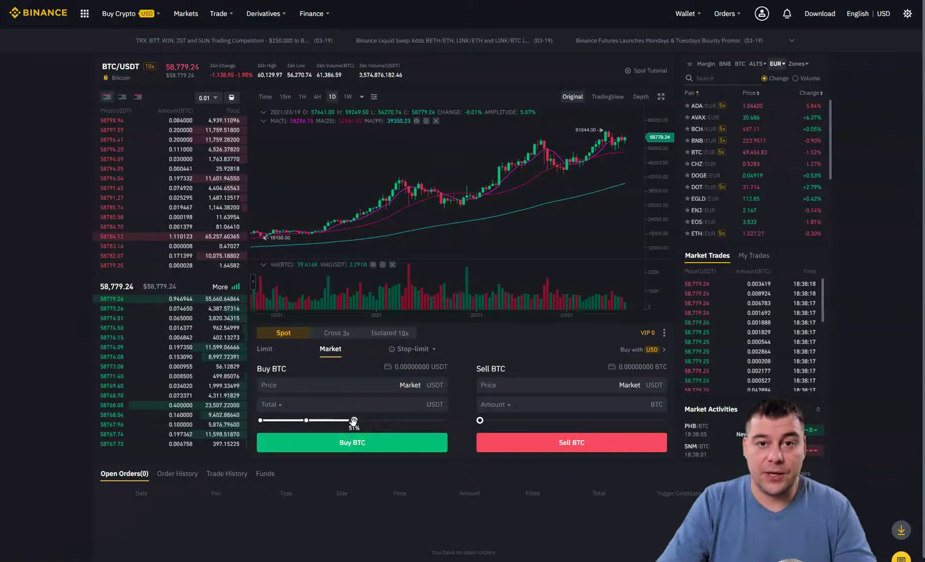
left_click_drag(317, 420, 255, 422)
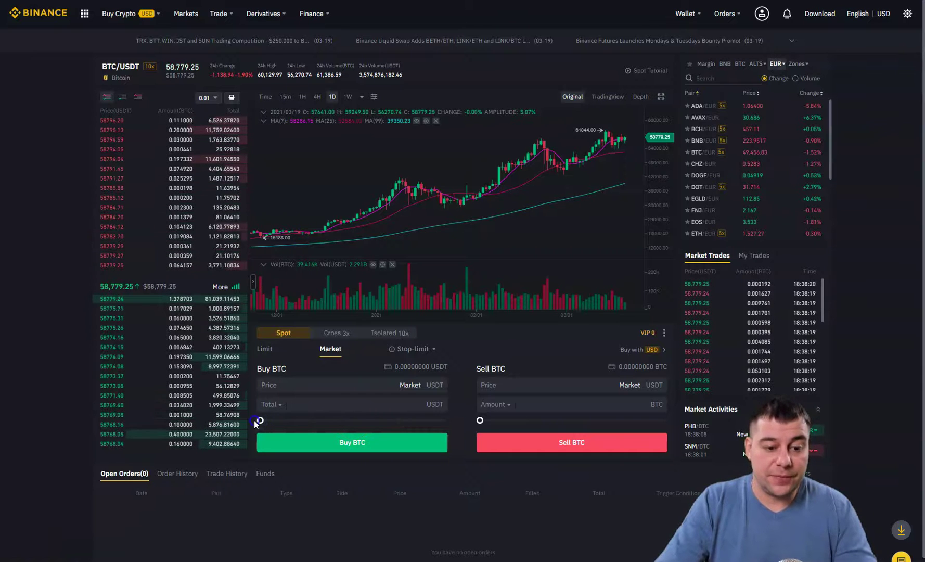
Step: Try a total of 10000 USDT for the BTC market purchase and clear the amount
left_click(320, 408)
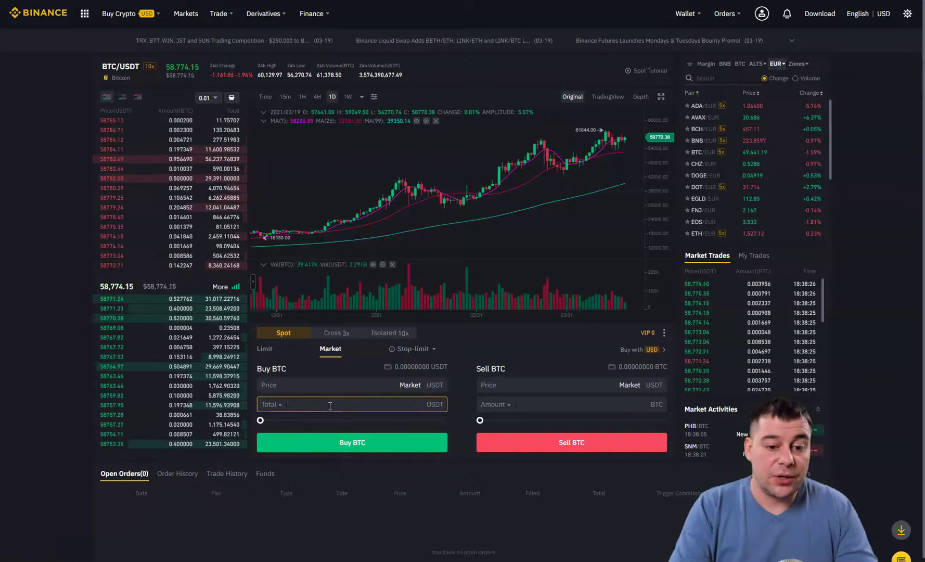
type("10000")
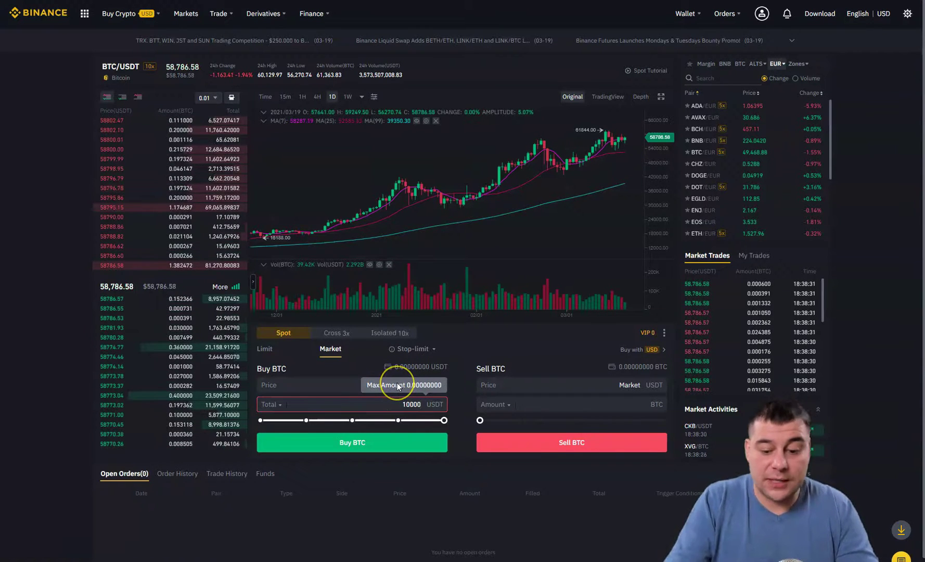
key("BackSpace")
key("BackSpace")
key("BackSpace")
key("BackSpace")
key("BackSpace")
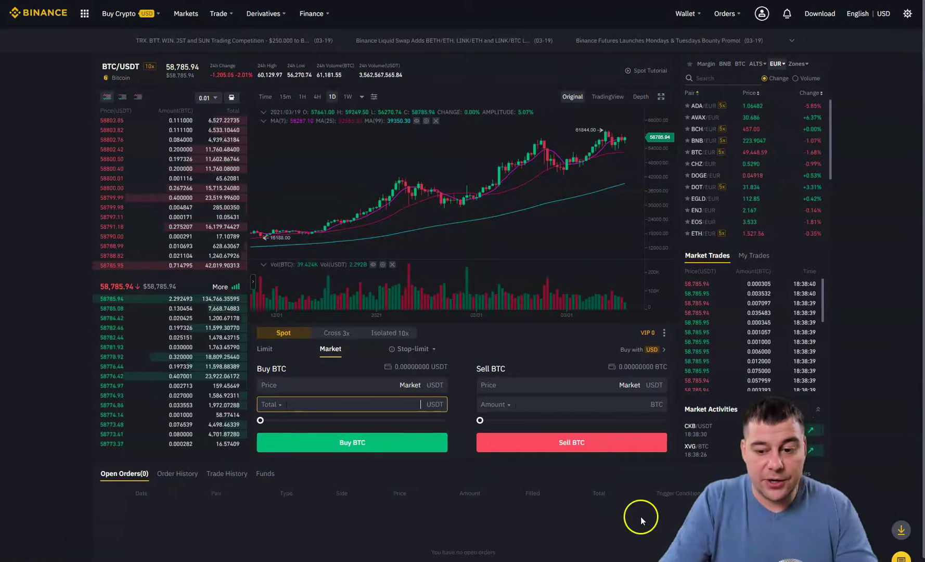
Step: Search the trading pairs for "eth" and open the ETH/USDT market
scroll(640, 516, "down", 1)
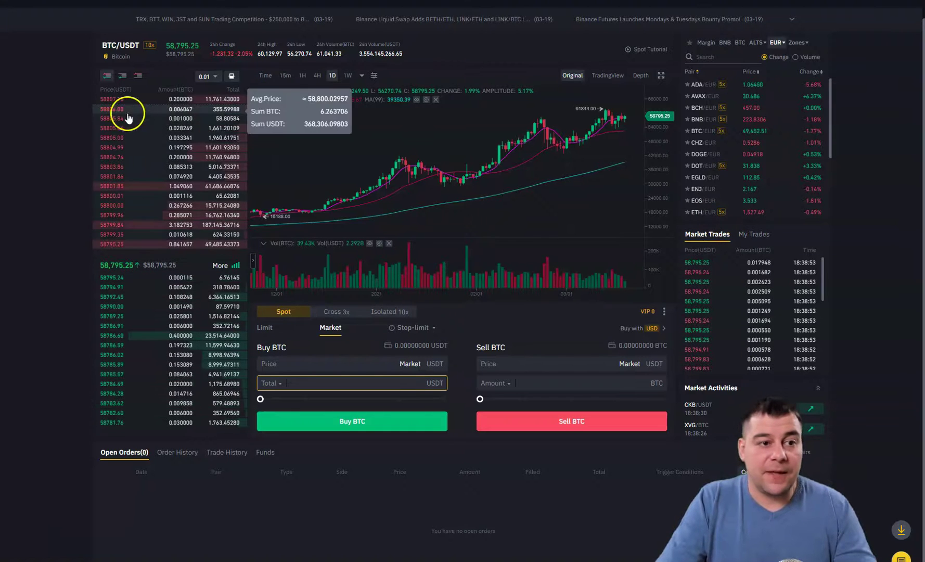
scroll(722, 124, "up", 2)
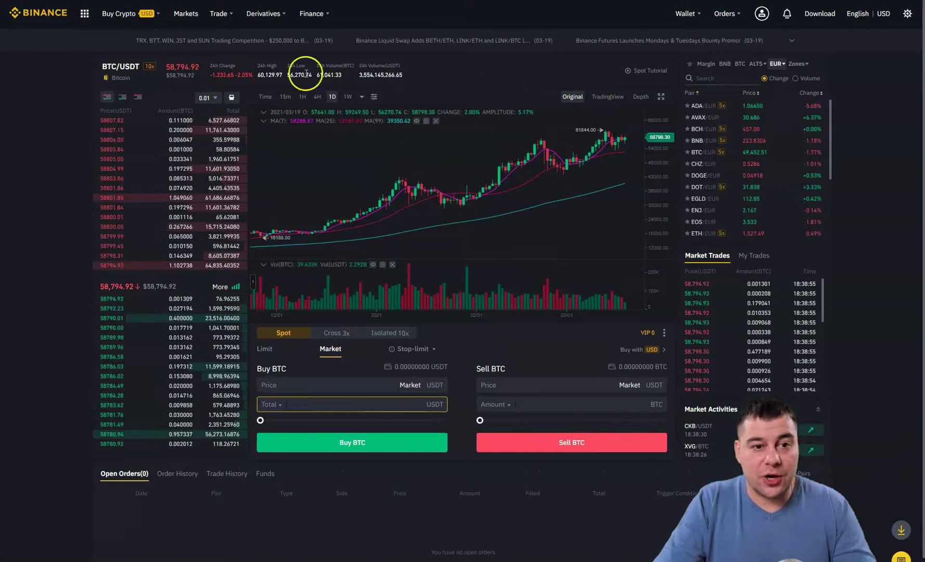
left_click(714, 79)
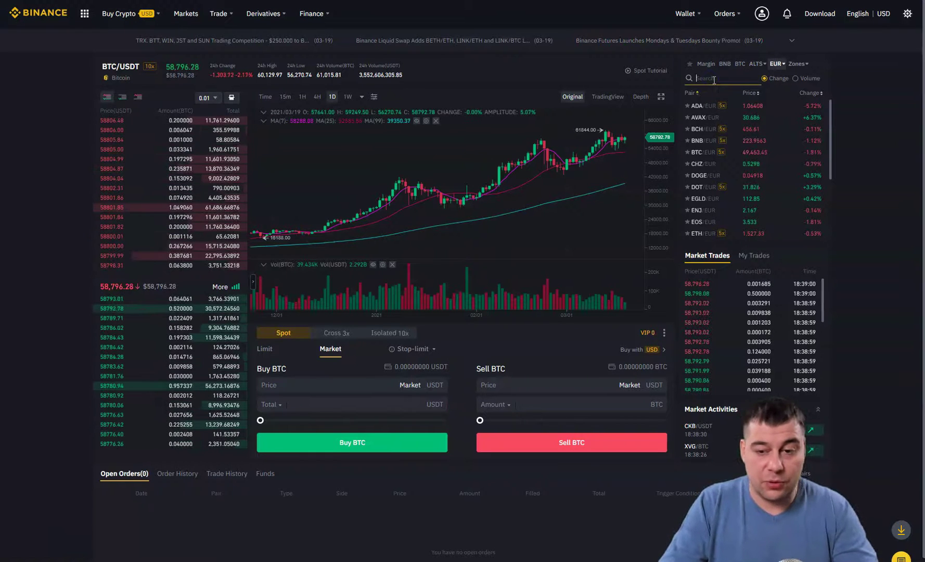
left_click(694, 80)
type("eth")
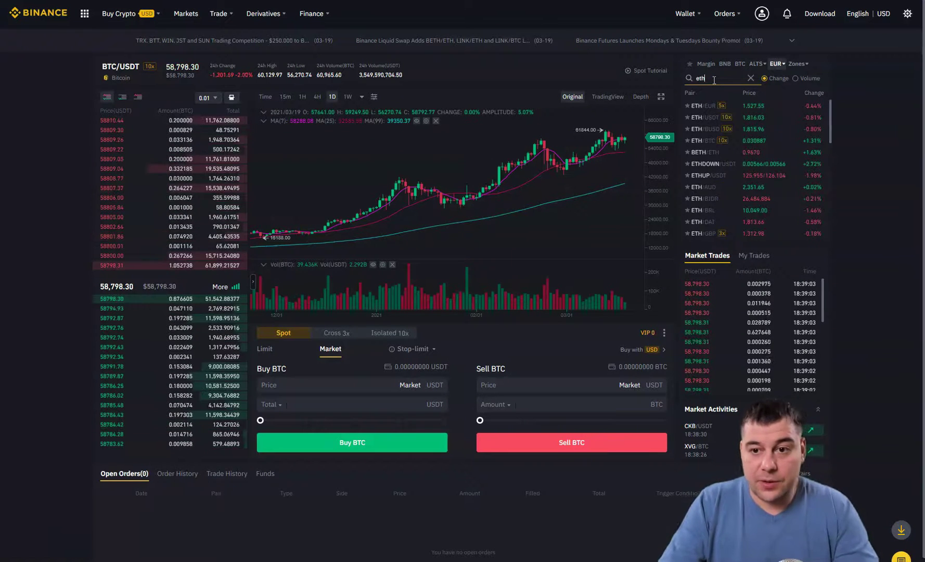
left_click(698, 119)
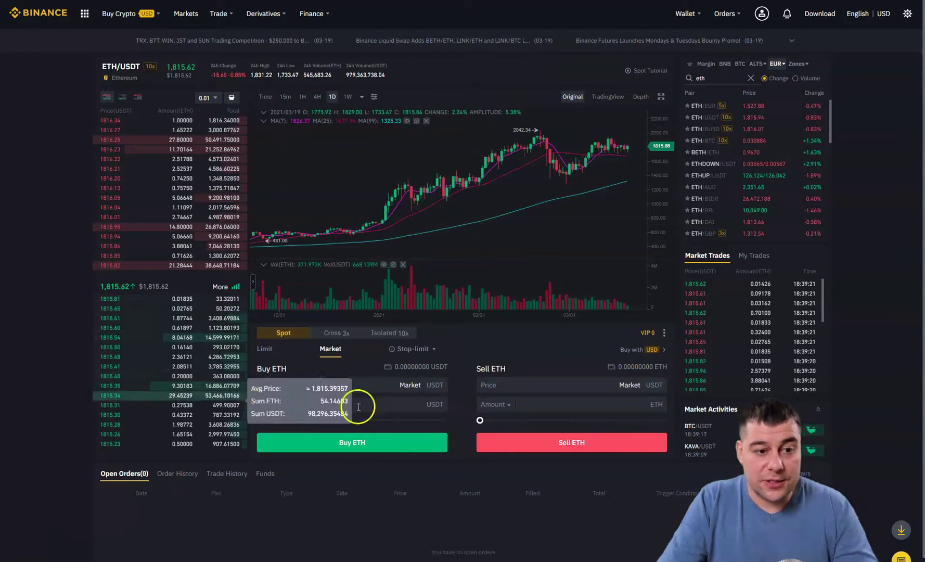
Step: Leave the ETH/USDT market and return to the exchange's home page
mouse_move(219, 138)
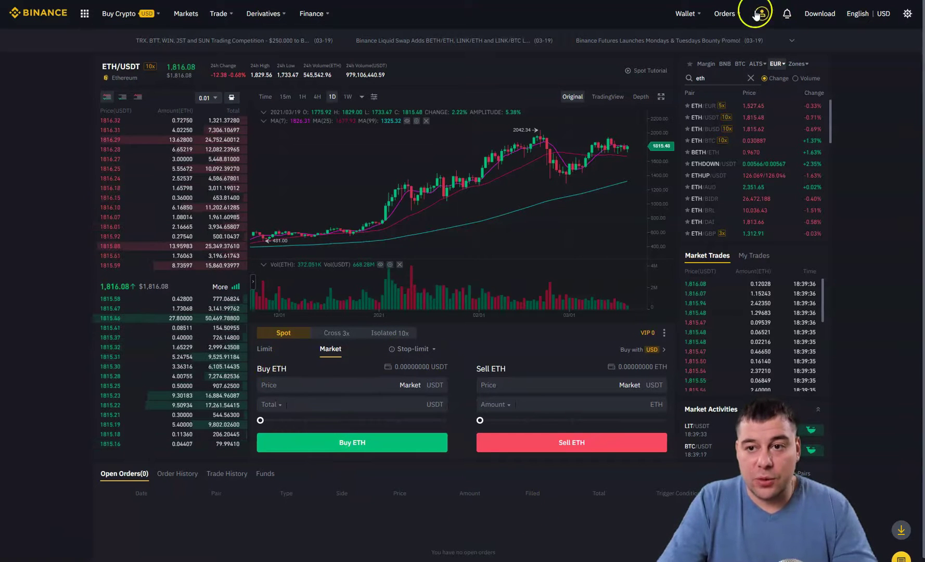
mouse_move(700, 18)
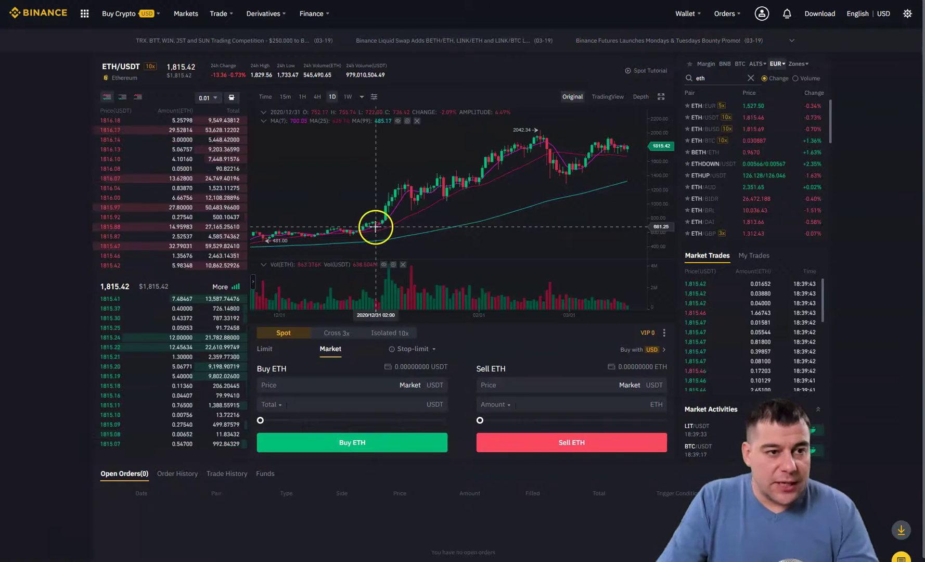
left_click(38, 20)
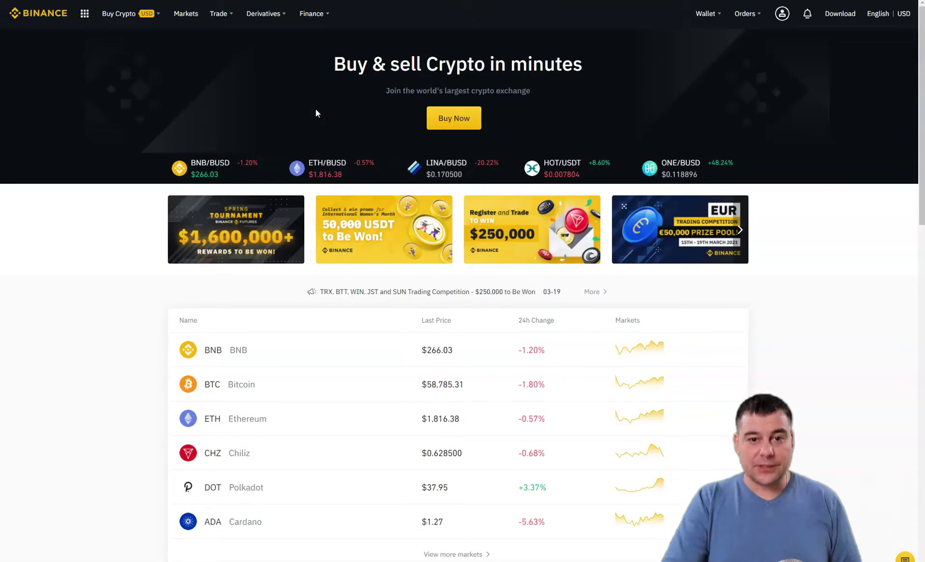
left_click(331, 101)
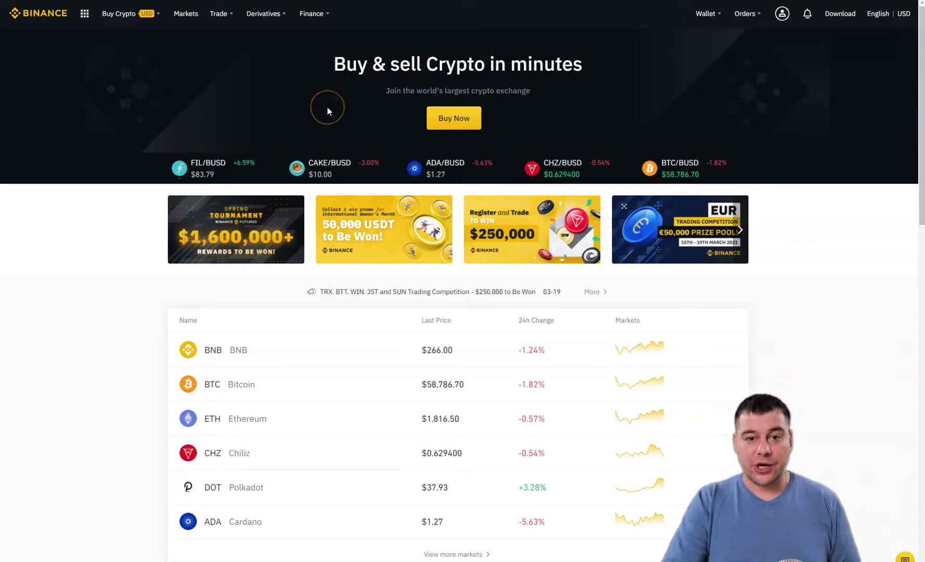